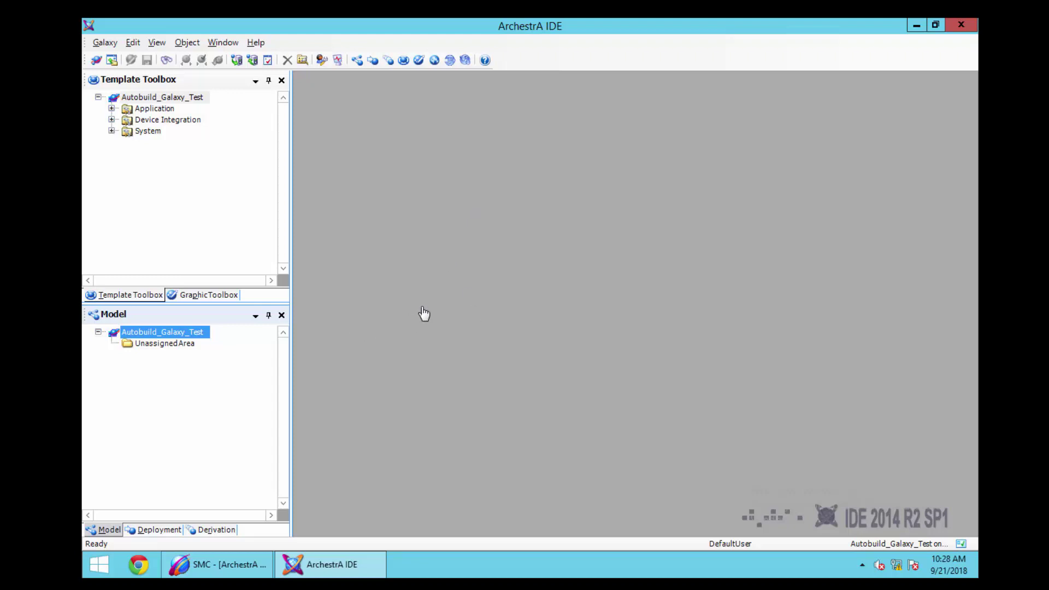
- Switch to the System Management Console and examine the New_LOGIX_CPLX_000 node's hierarchy, parameters and device groups
click(153, 344)
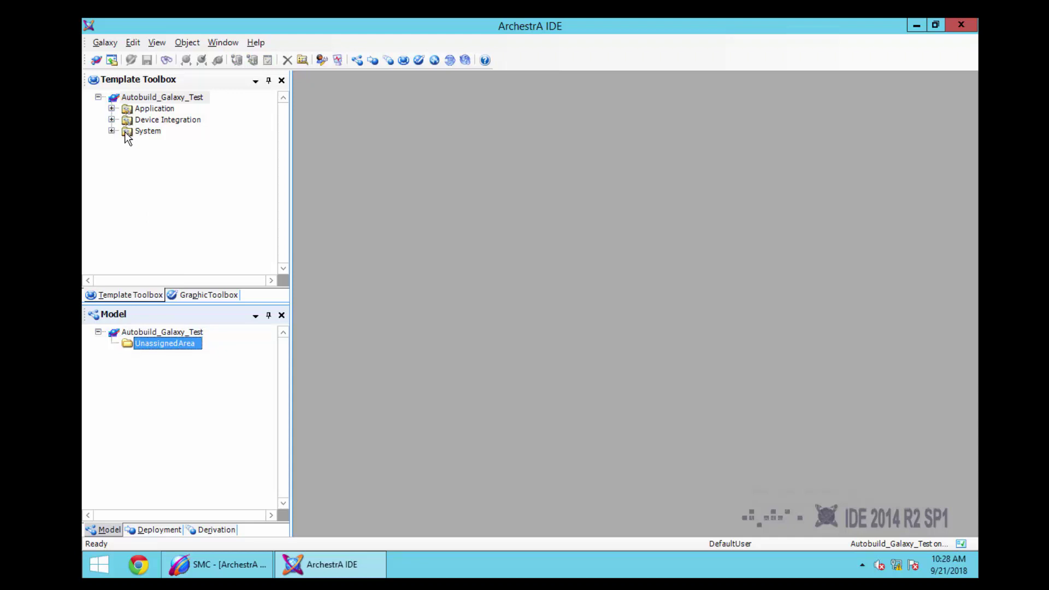
click(230, 569)
click(343, 113)
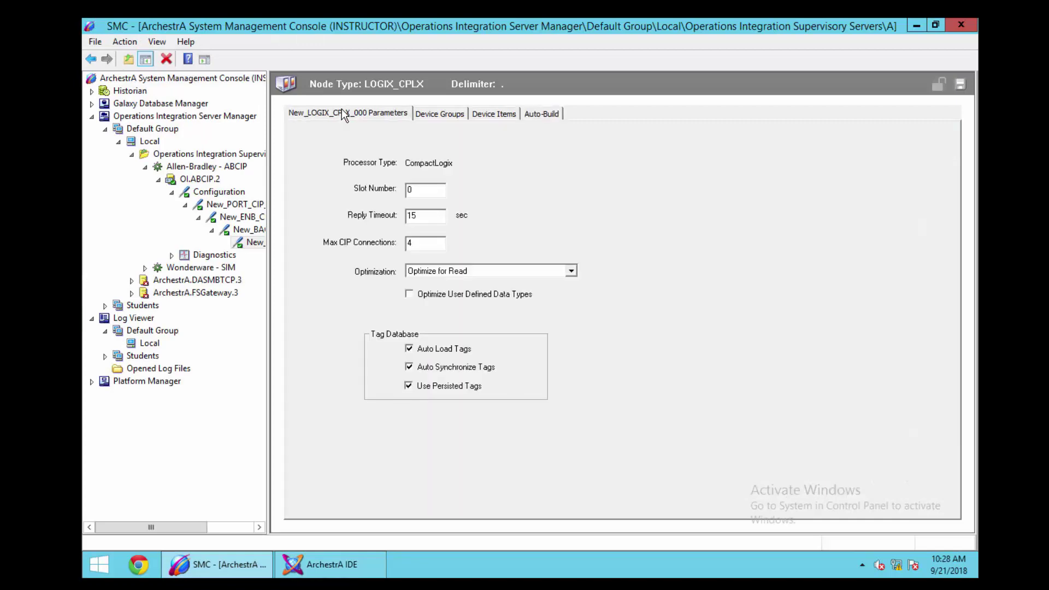
drag(268, 150, 376, 149)
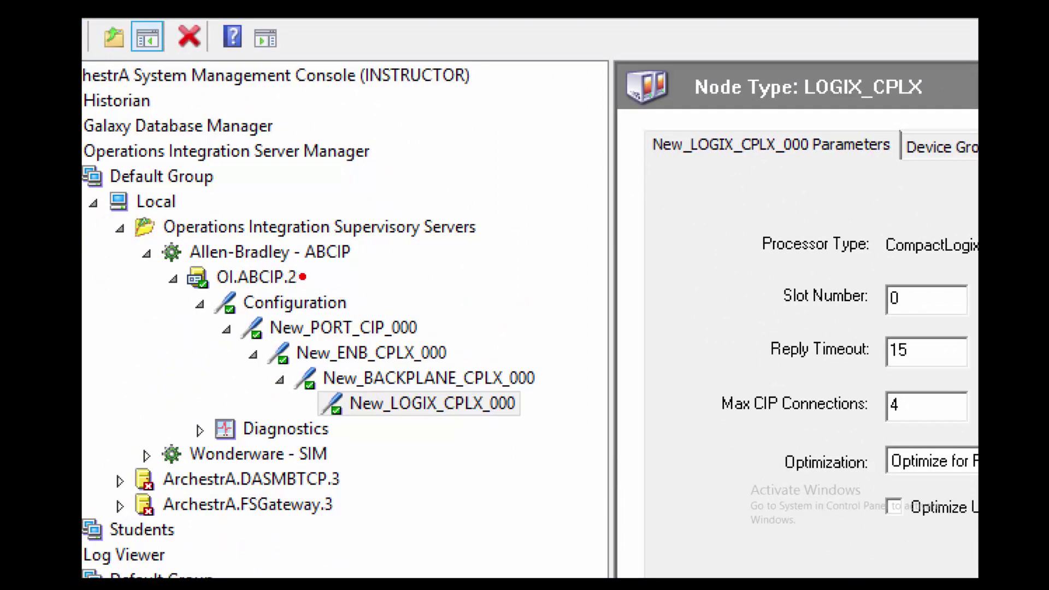
drag(302, 277, 483, 277)
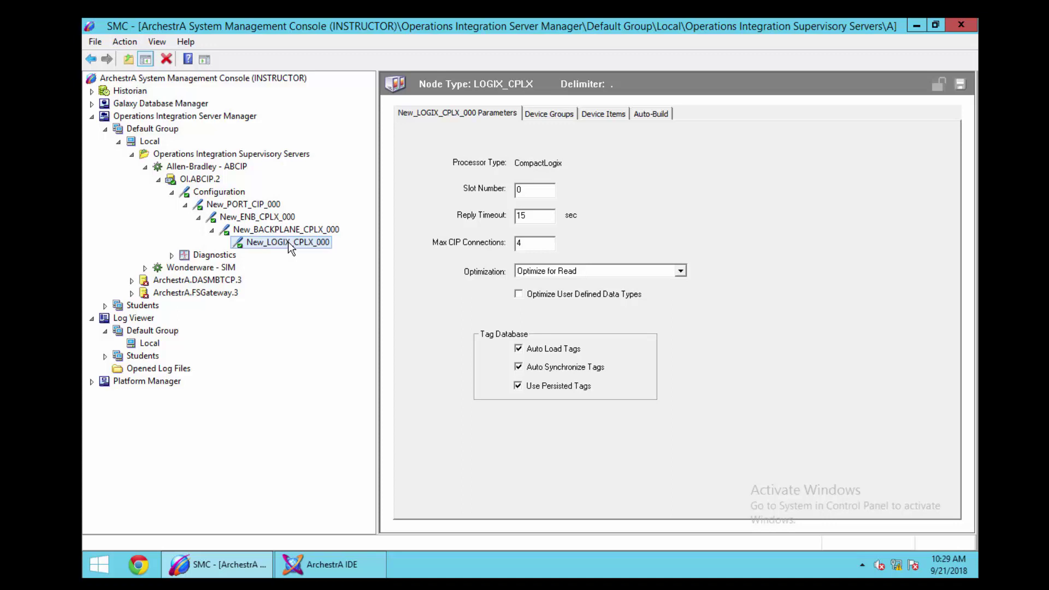
click(568, 113)
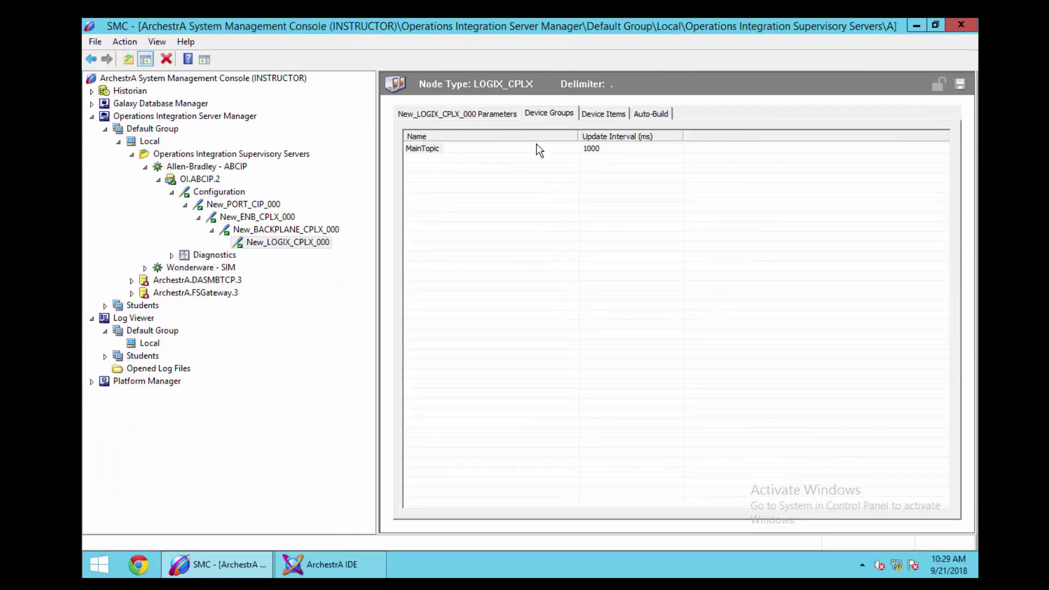
- In the node's Auto-Build, set the destination galaxy to Autobuild_Galaxy_Test and the device group to MainTopic
click(761, 210)
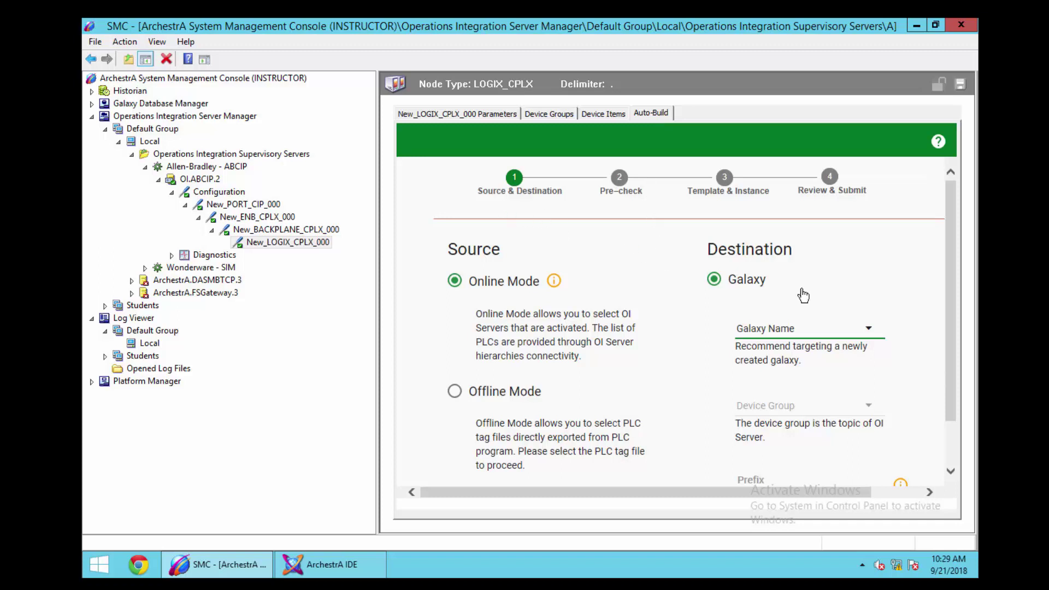
click(869, 330)
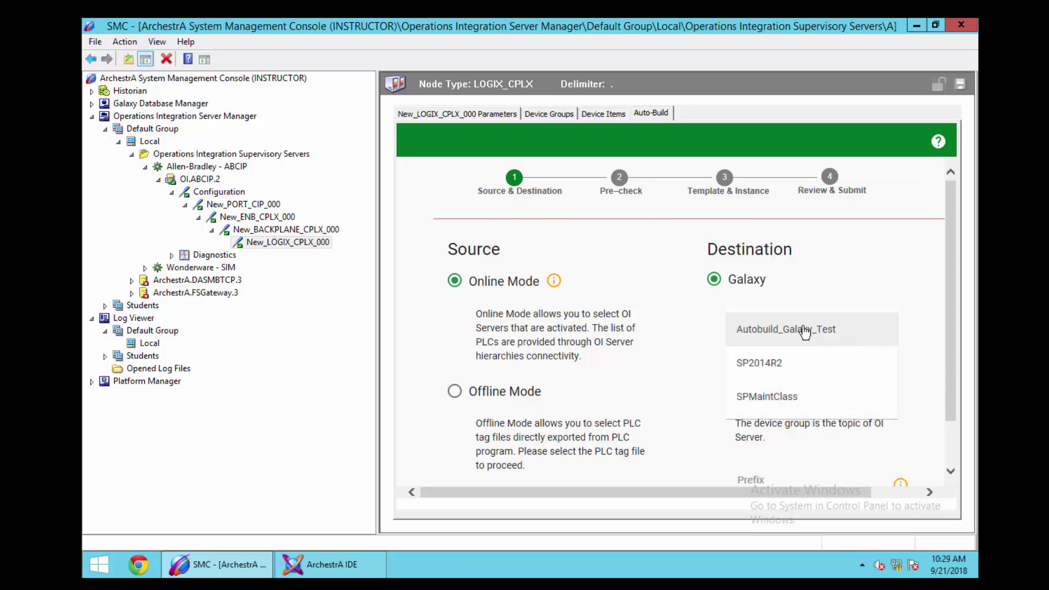
click(777, 335)
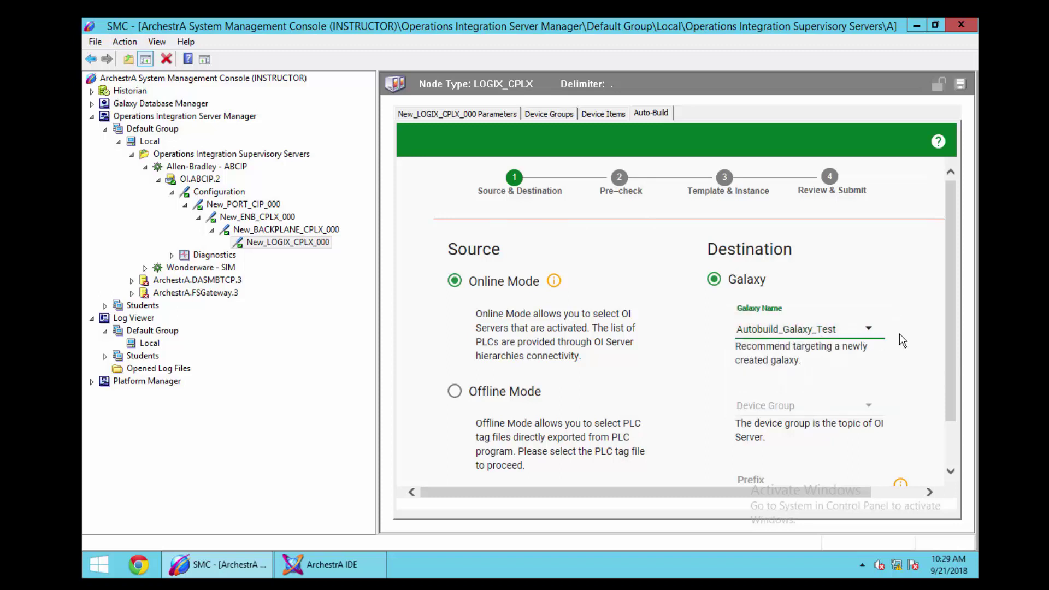
scroll(948, 299, down, 2)
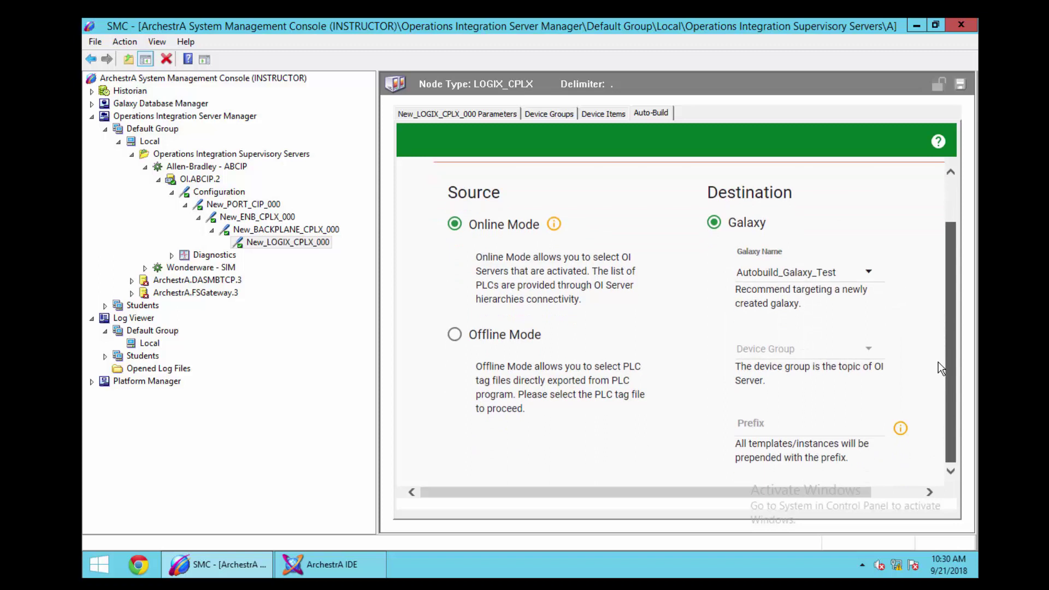
click(869, 356)
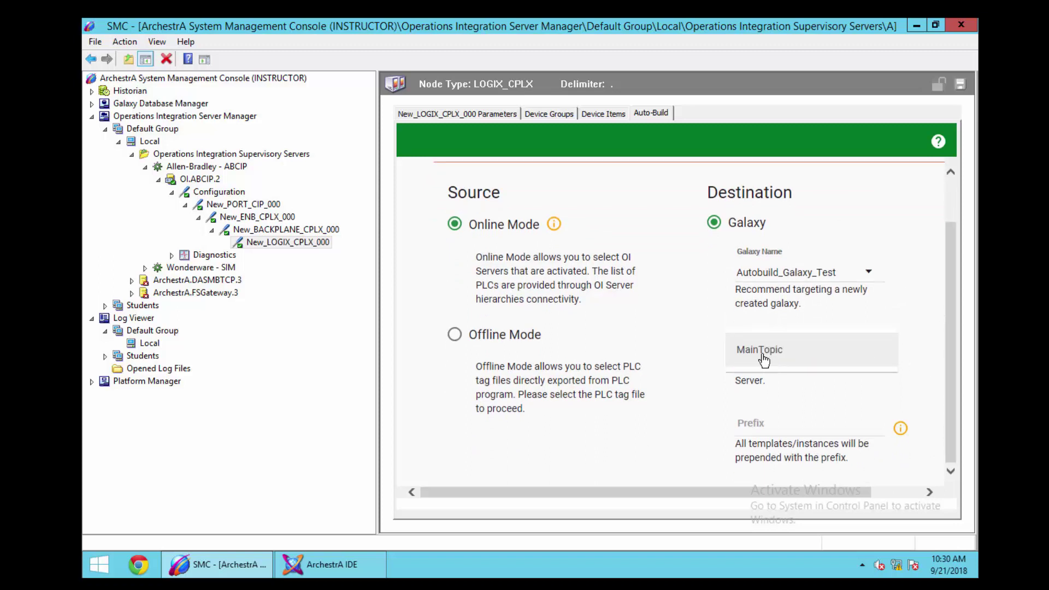
click(762, 352)
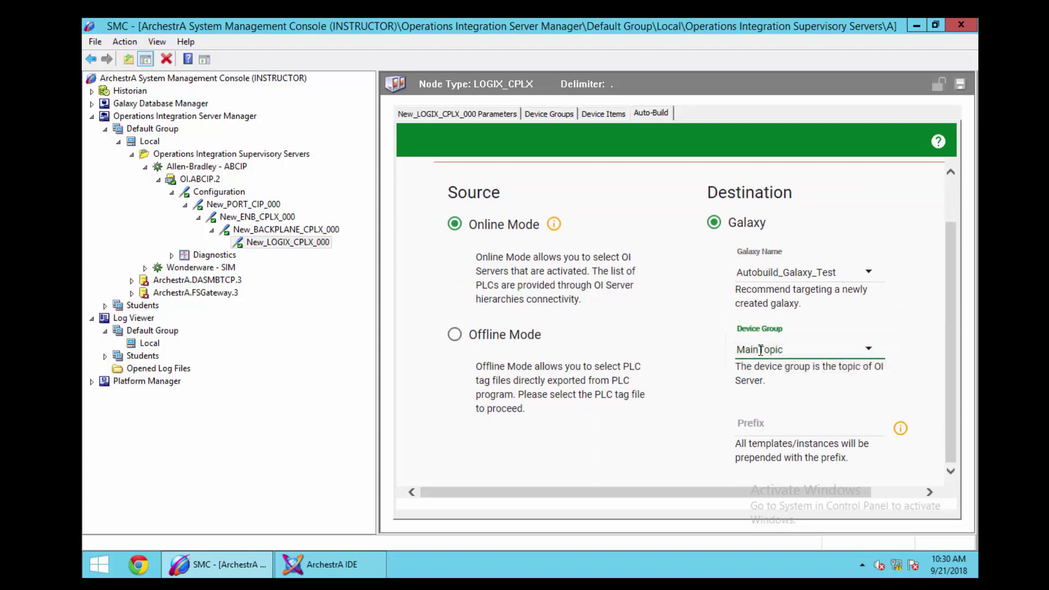
- Run the Auto-Build pre-check and continue to the template and instance selection
drag(951, 334, 951, 375)
click(900, 493)
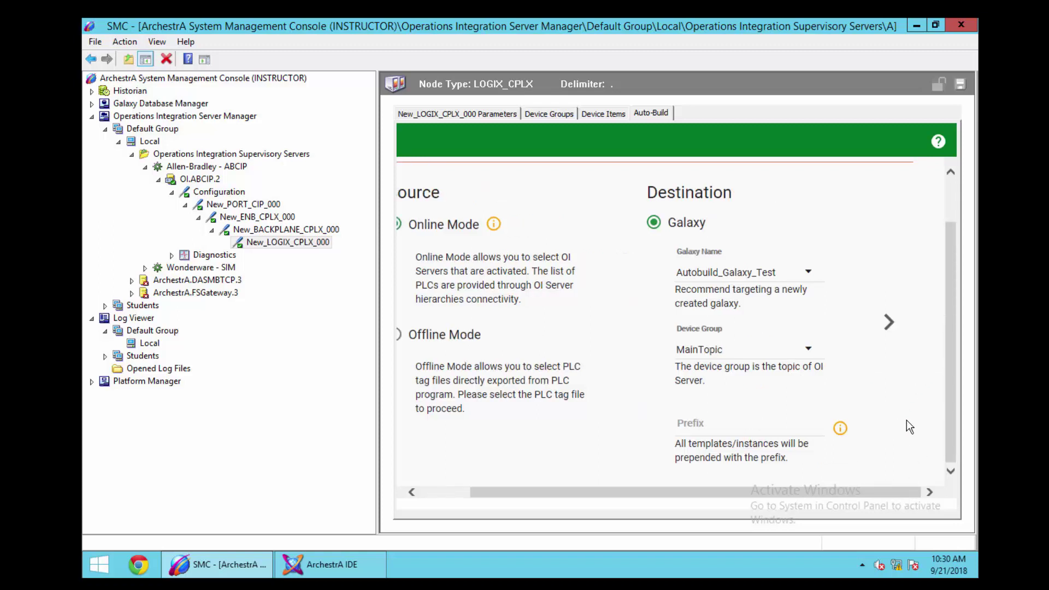
click(889, 322)
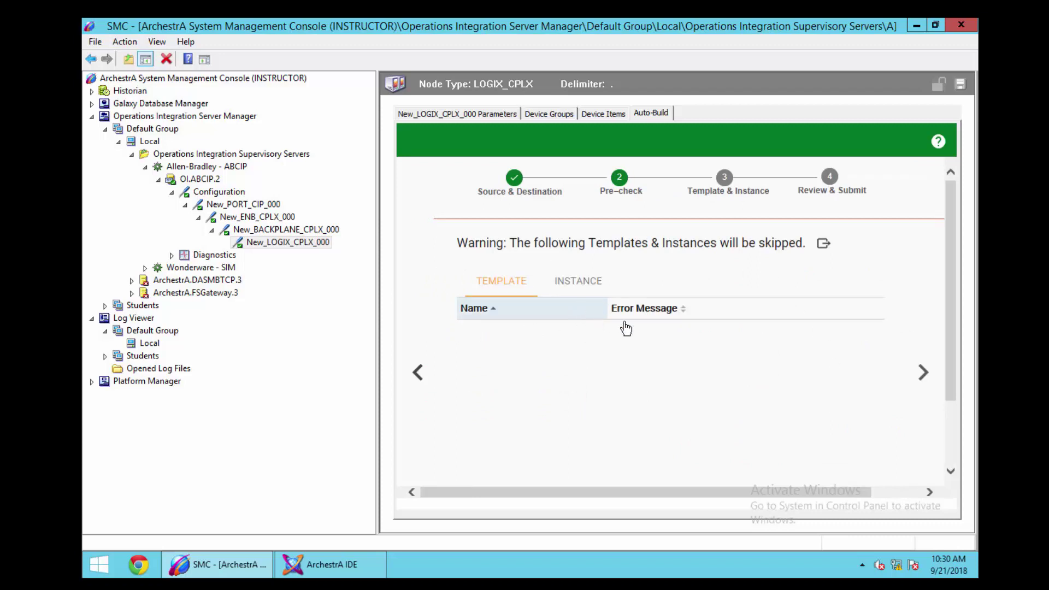
click(924, 373)
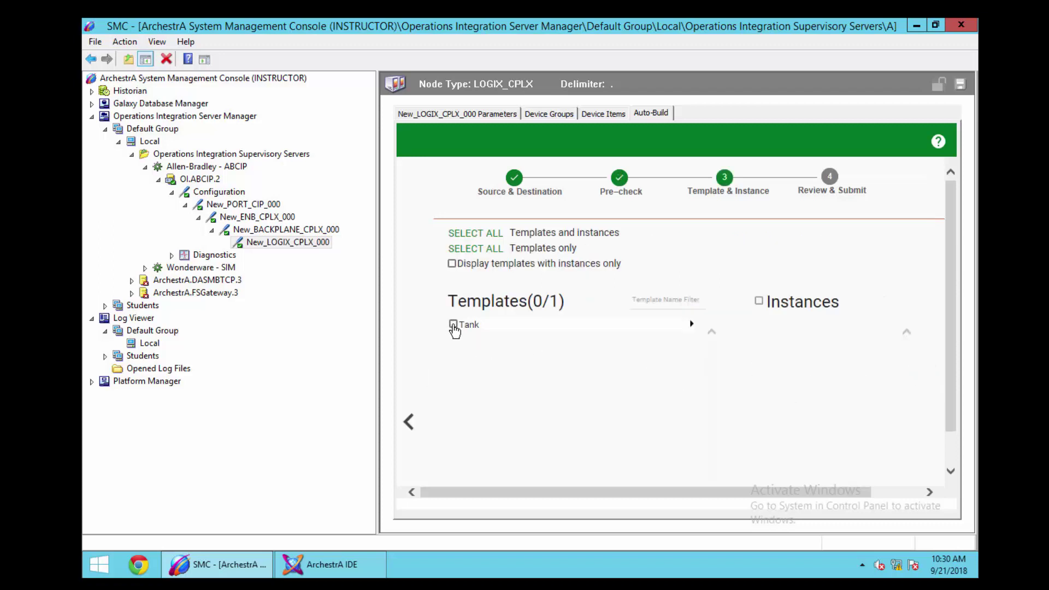
- Select the Tank template with all its attributes and instances, and proceed to the review stage
click(453, 326)
click(691, 325)
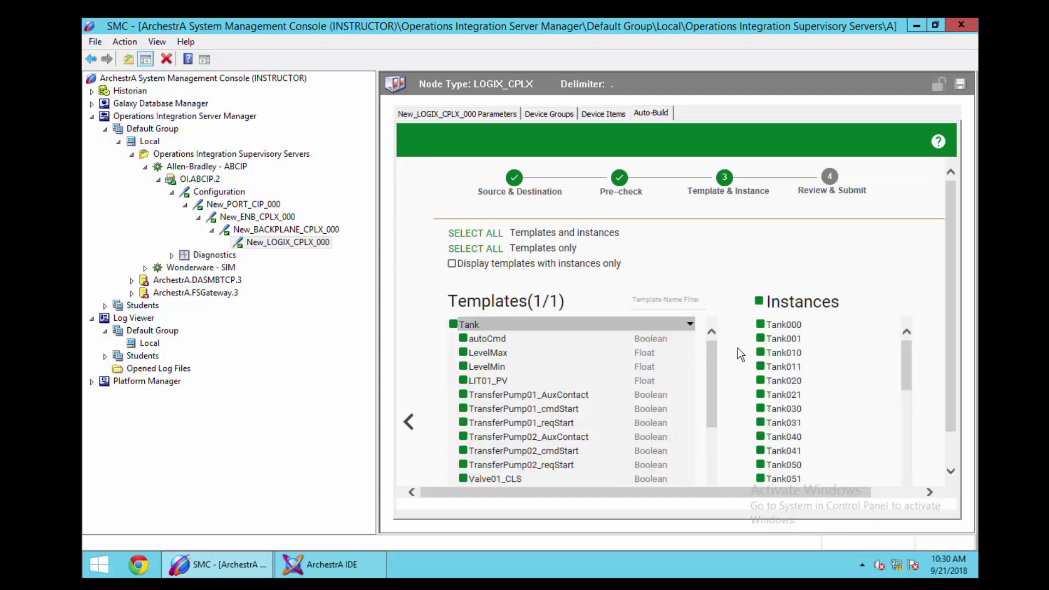
scroll(943, 312, down, 1)
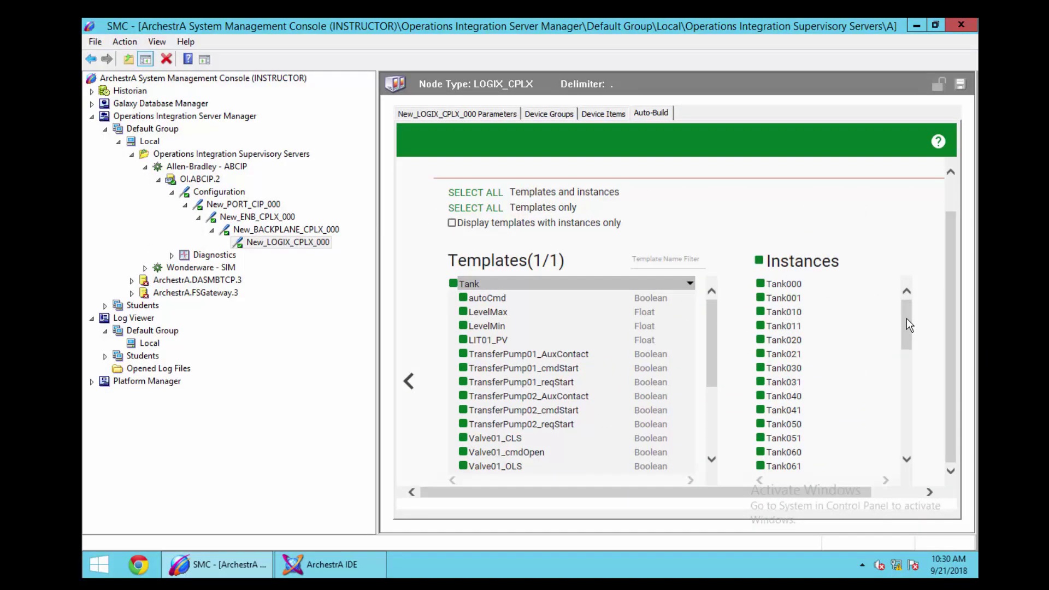
mouse_move(907, 318)
mouse_down()
mouse_move(917, 459)
mouse_move(923, 310)
mouse_up()
click(900, 493)
click(897, 384)
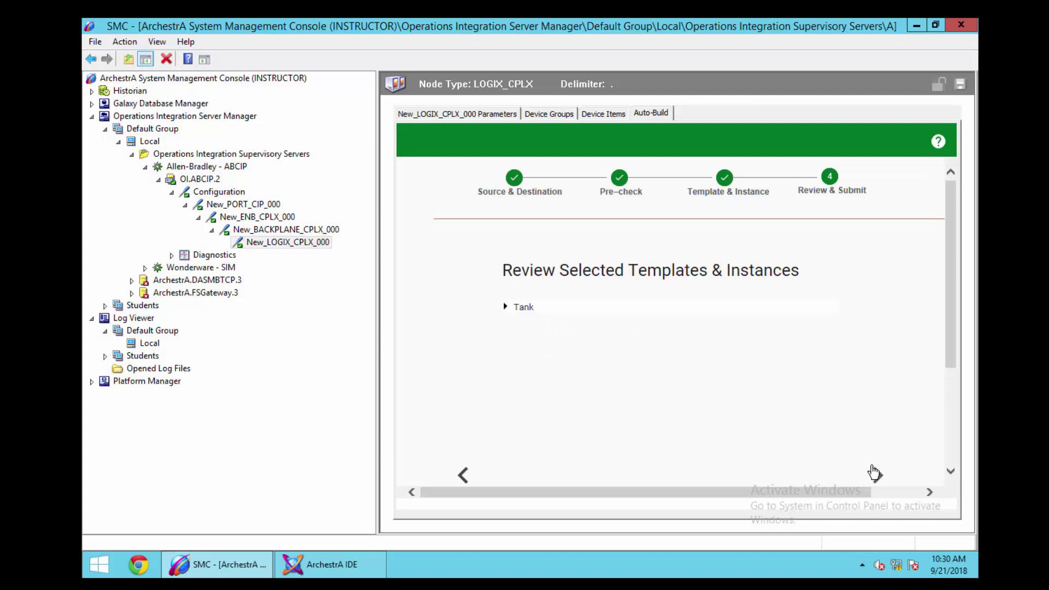
- Submit the reviewed Tank selection, start building it and acknowledge the completed build
scroll(956, 364, down, 4)
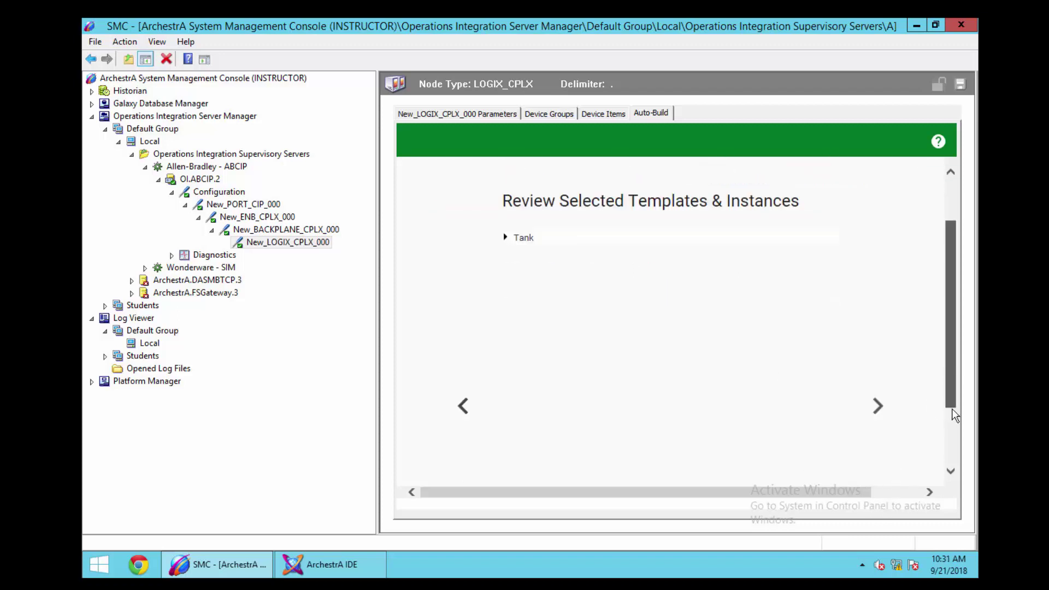
click(880, 383)
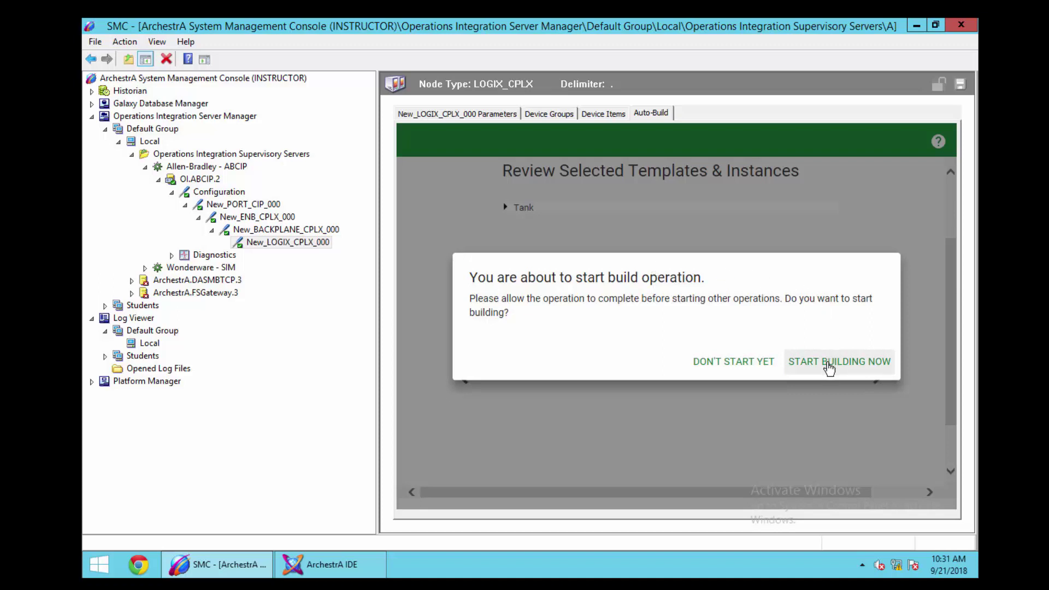
click(829, 366)
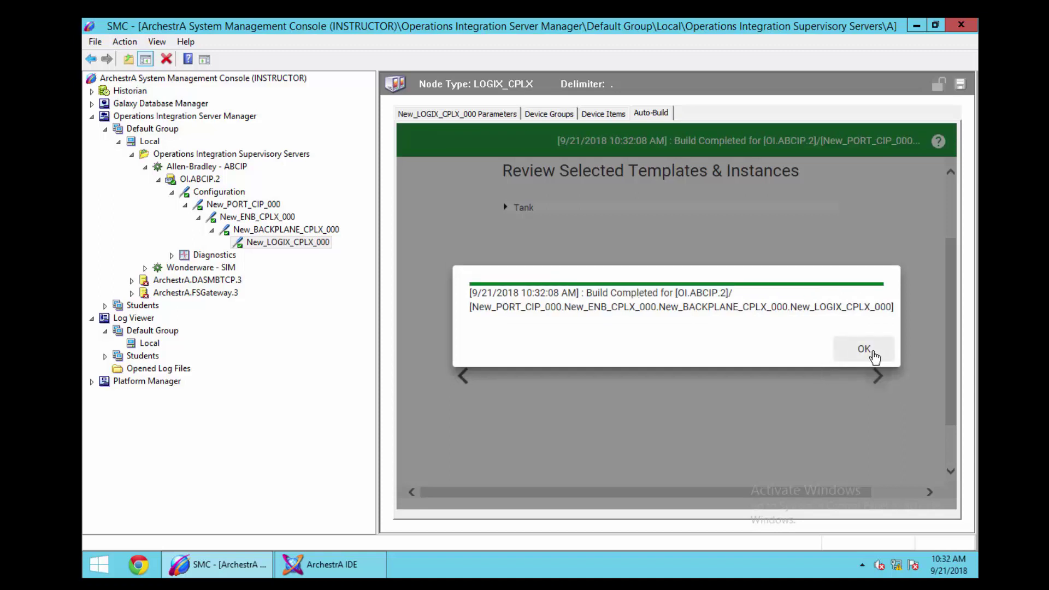
click(874, 356)
- Switch to the ArchestrA IDE and expand PLC_Templates and AutoBuildArea_001 to examine the generated templates and instances
click(916, 25)
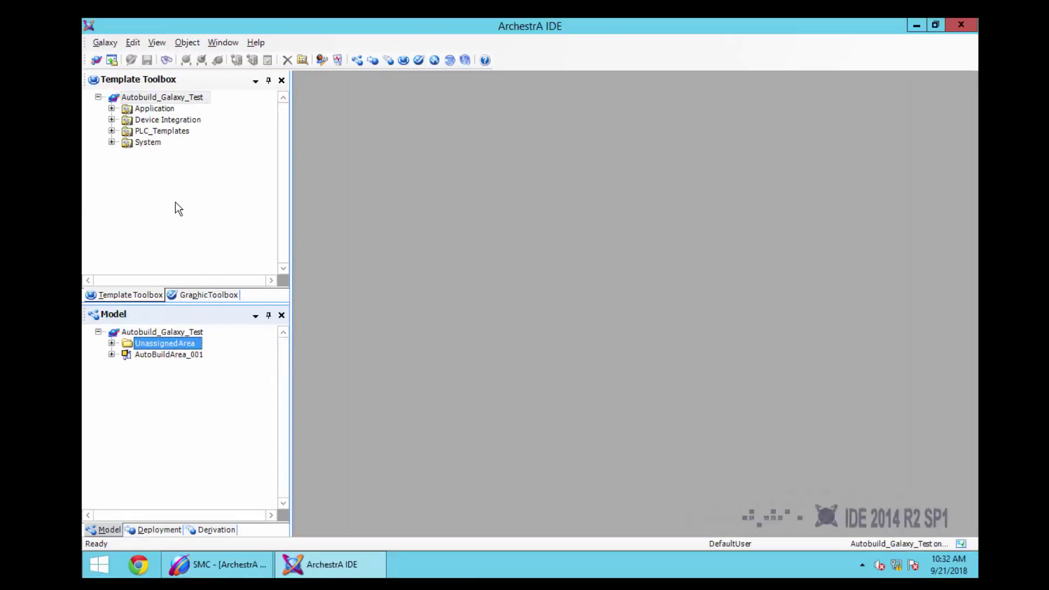
click(112, 132)
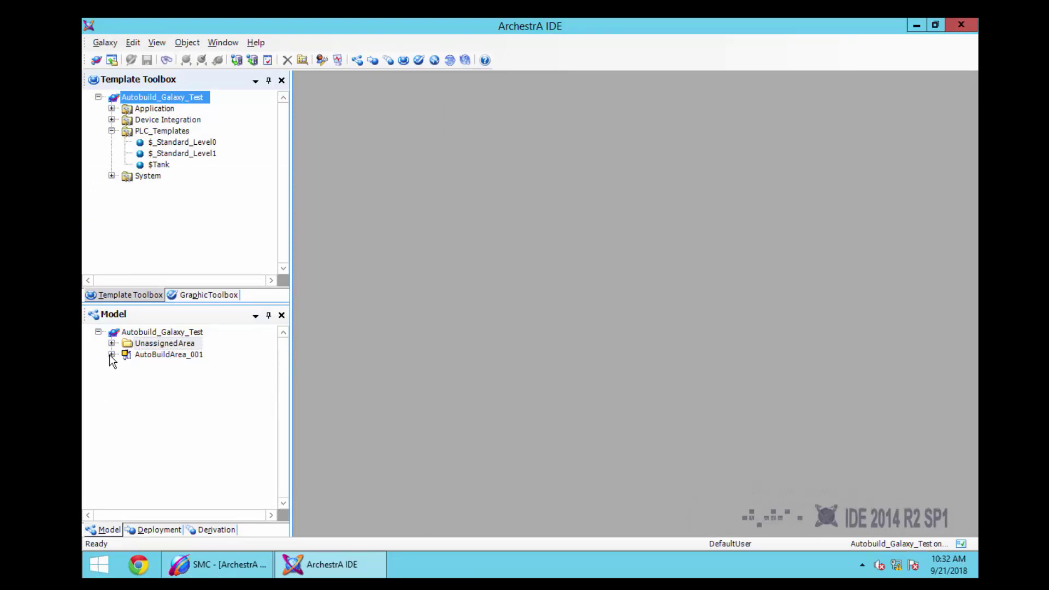
click(111, 355)
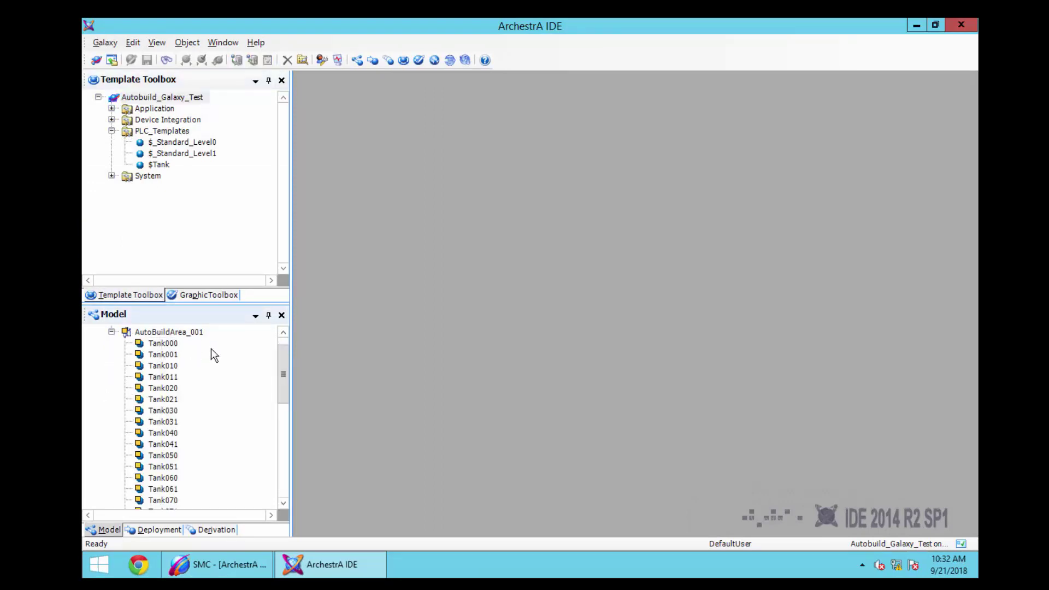
click(257, 287)
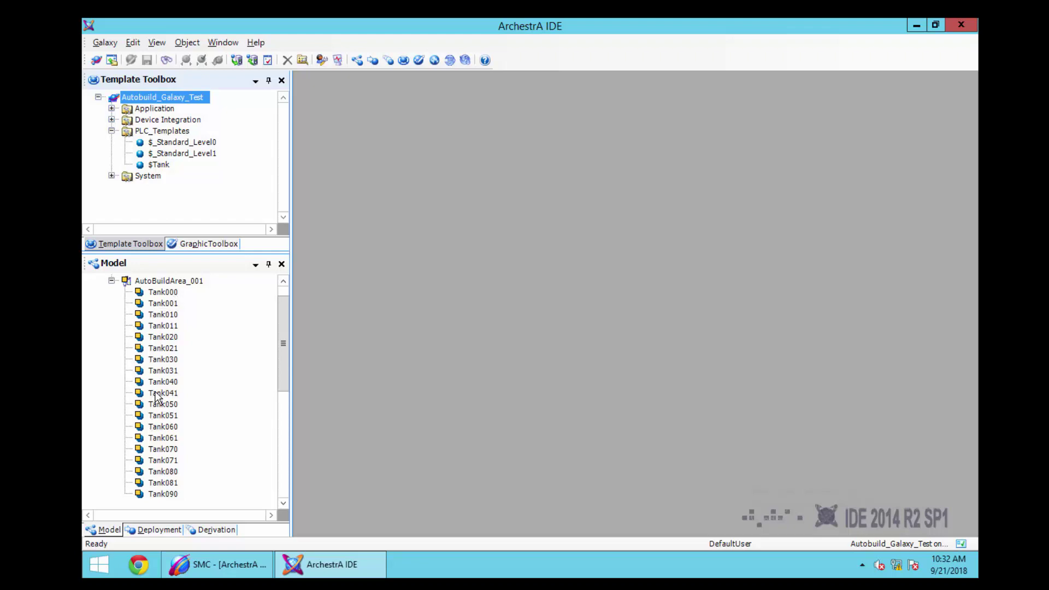
- Open the Tank000 instance to examine its attributes and I/O references, and close its editor
double_click(166, 293)
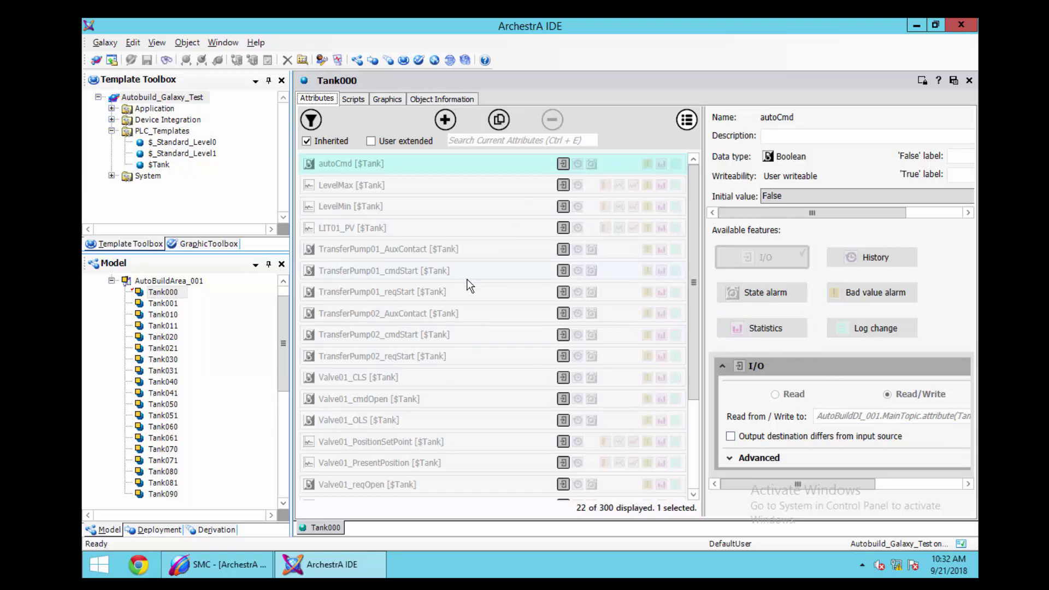
click(970, 80)
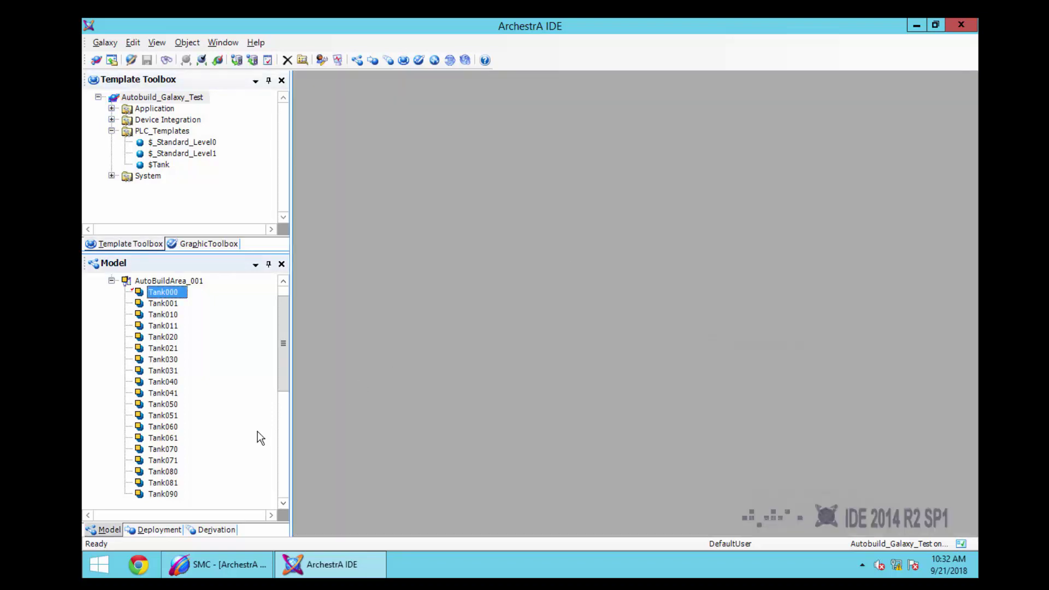
- Bring up the Deployment view and reset the IDE window layout to redock it
click(159, 530)
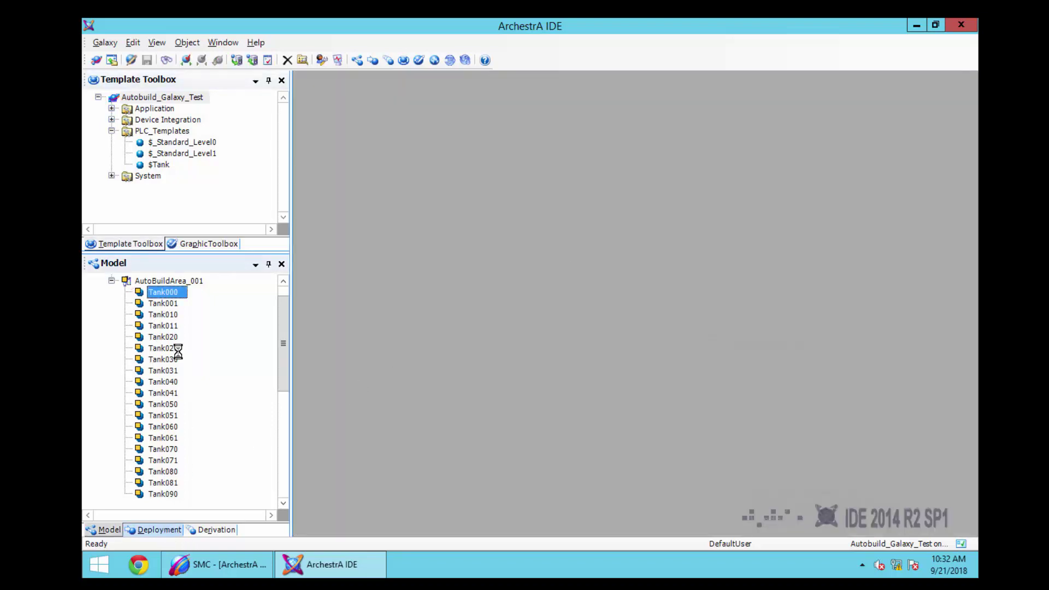
click(182, 413)
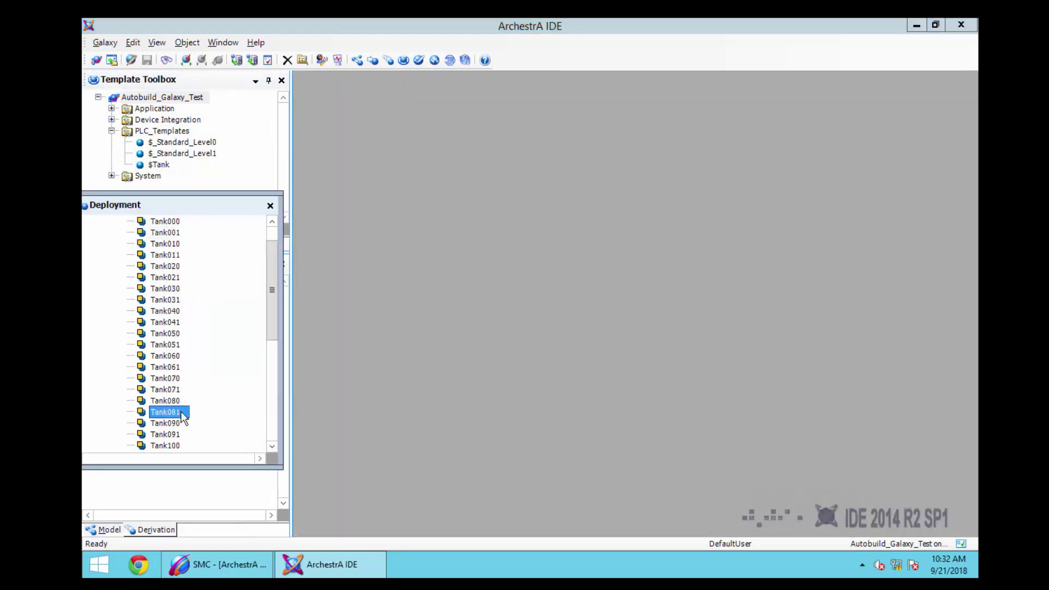
click(157, 42)
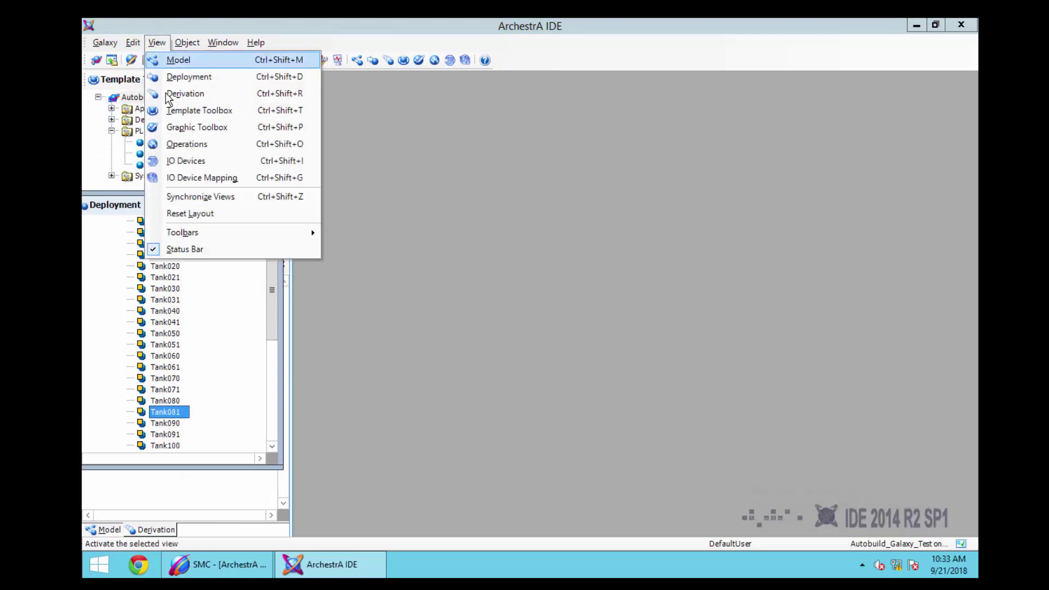
click(173, 213)
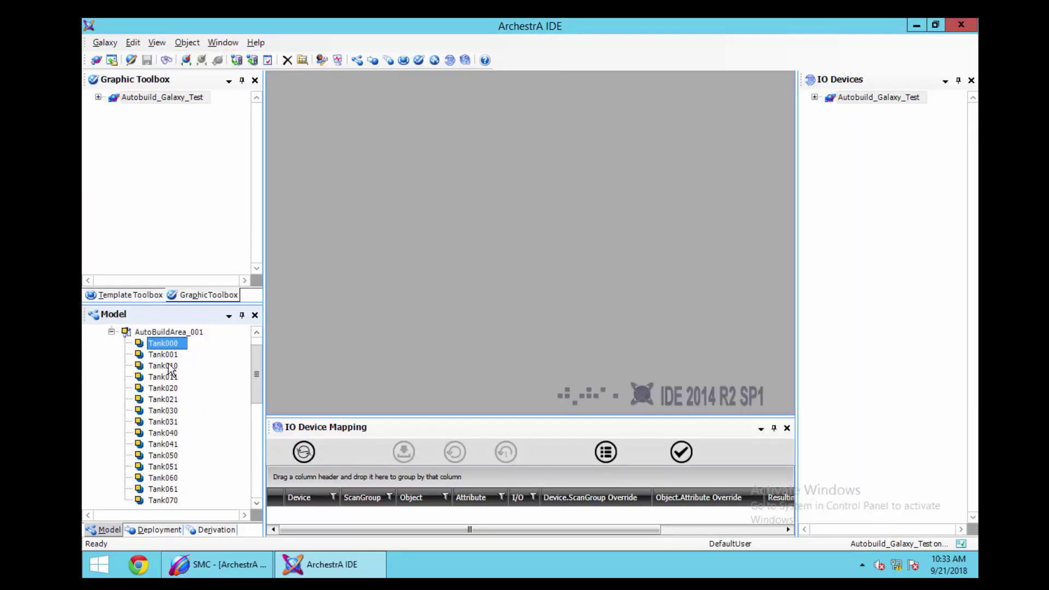
- Show the Deployment view and collapse AutoBuildArea_001 to examine the objects under Unassigned Host
click(154, 530)
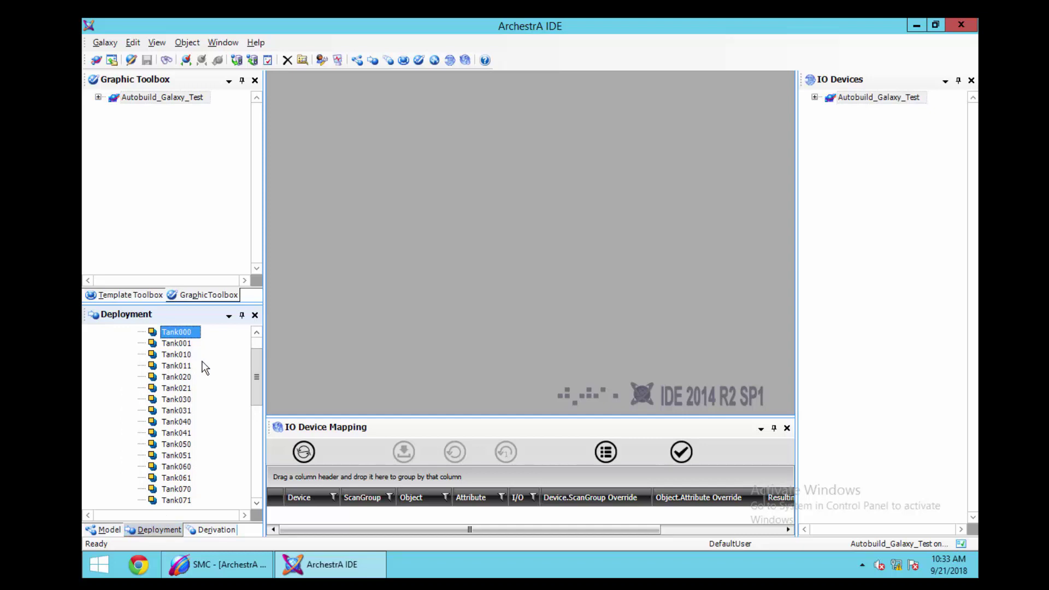
click(258, 342)
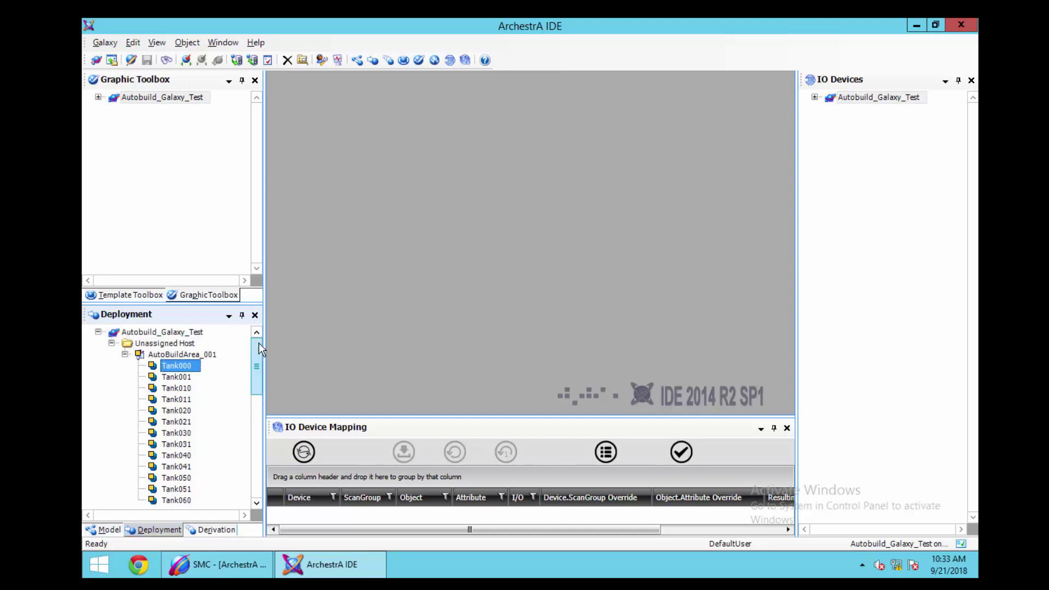
click(125, 354)
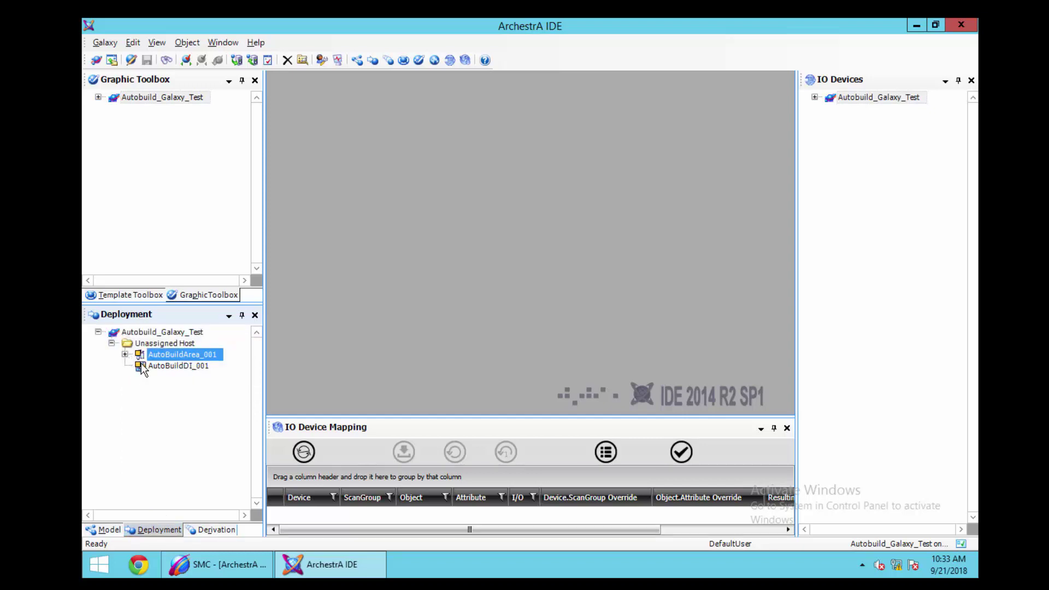
- Close the IO Device Mapping view and bring the Template Toolbox back in place of the Graphic Toolbox
click(787, 428)
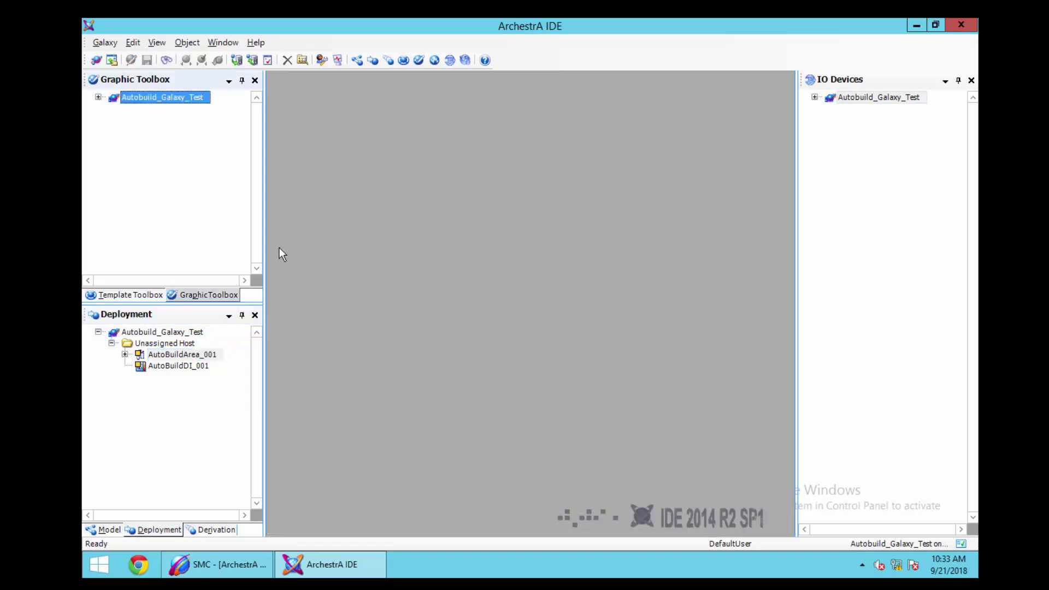
click(98, 97)
click(139, 295)
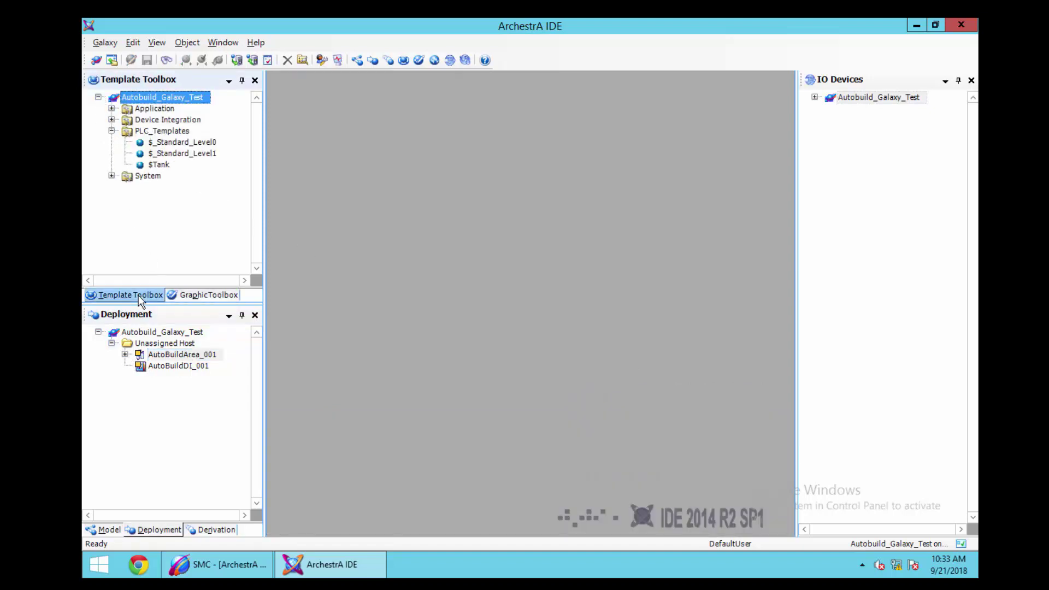
- Create a WinPlatform instance hosting a new AppEngine instance, and assign AutoBuildDI_001 and AutoBuildArea_001 to that engine
click(112, 176)
drag(171, 243, 180, 382)
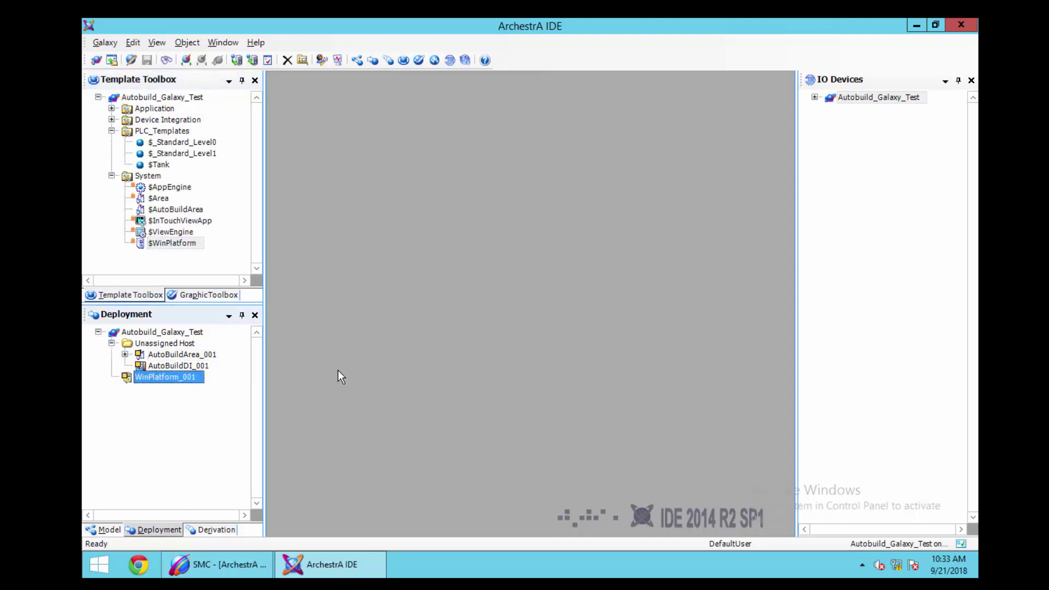
click(158, 187)
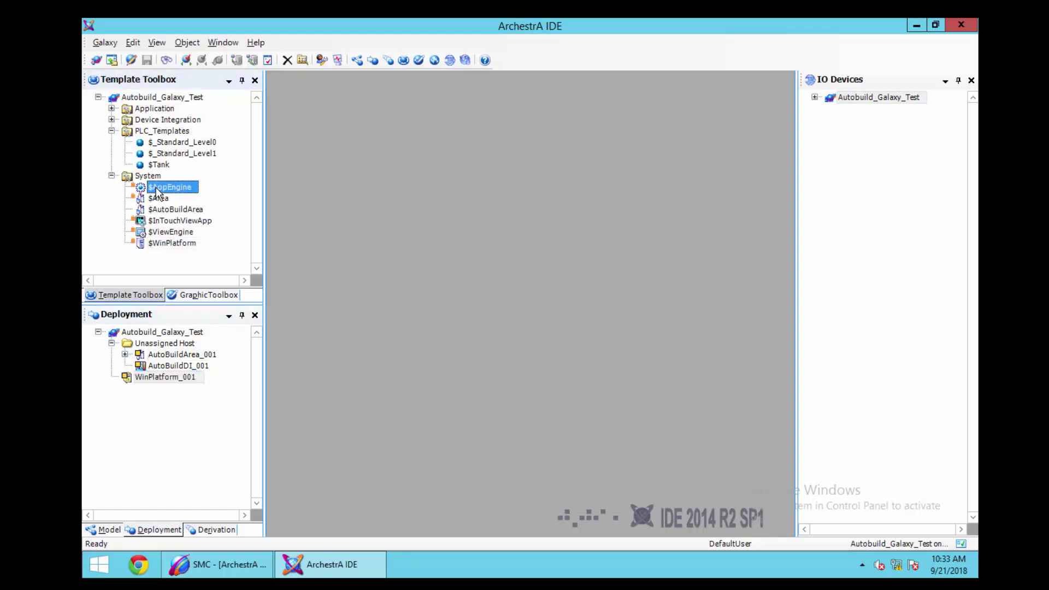
drag(159, 189, 178, 398)
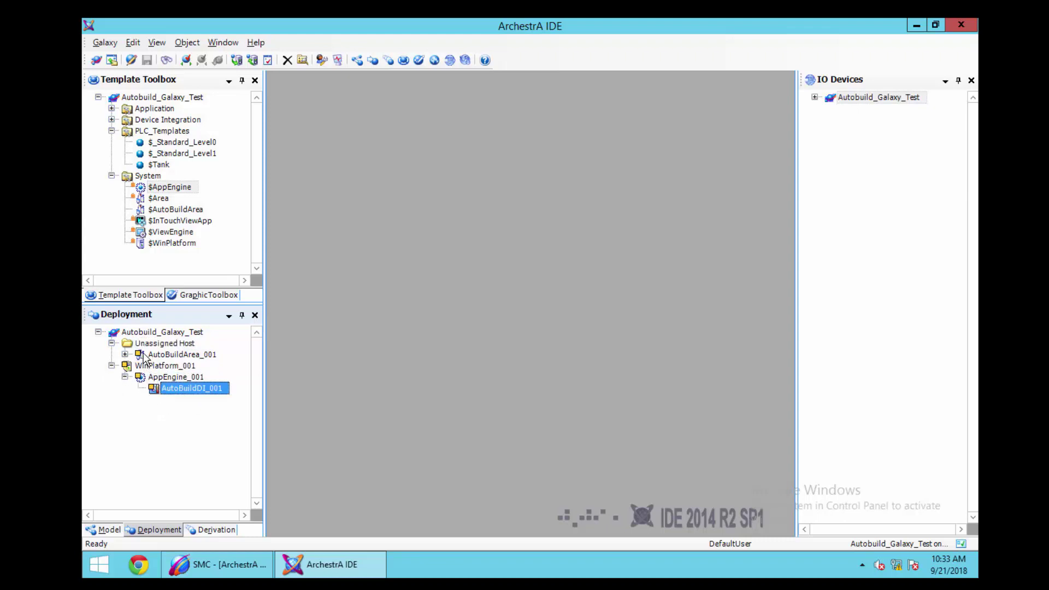
drag(143, 355, 148, 380)
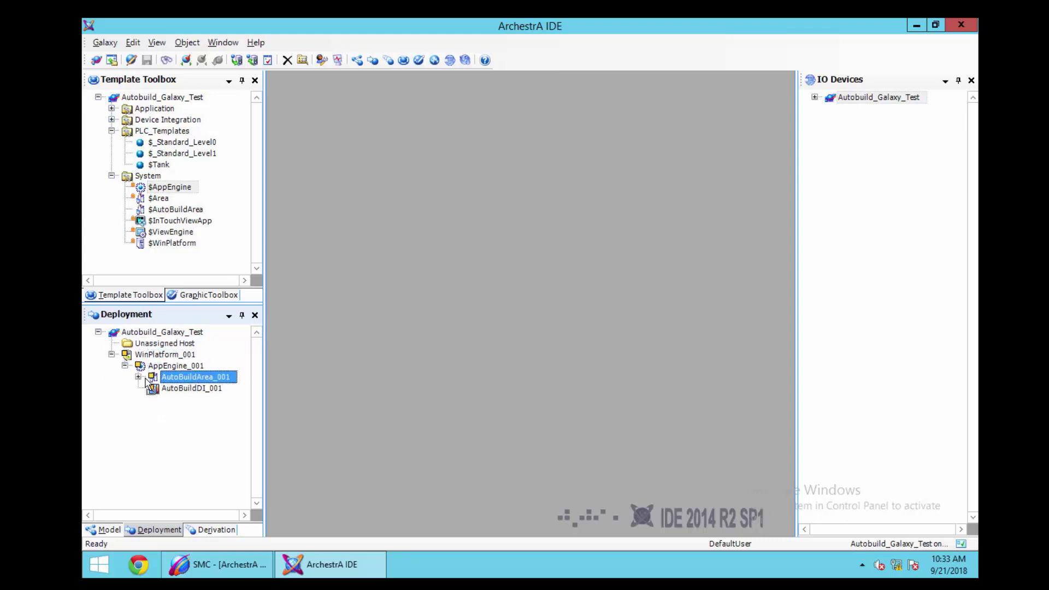
- Open the AutoBuildDI_001 instance and examine its topic configuration for MainTopic
click(163, 390)
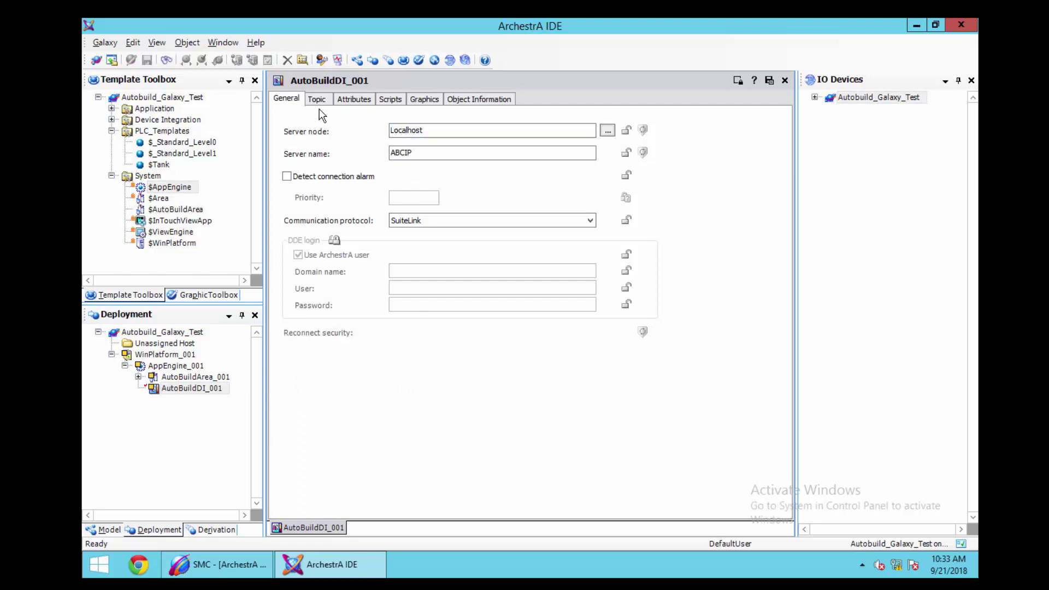
click(315, 101)
click(313, 161)
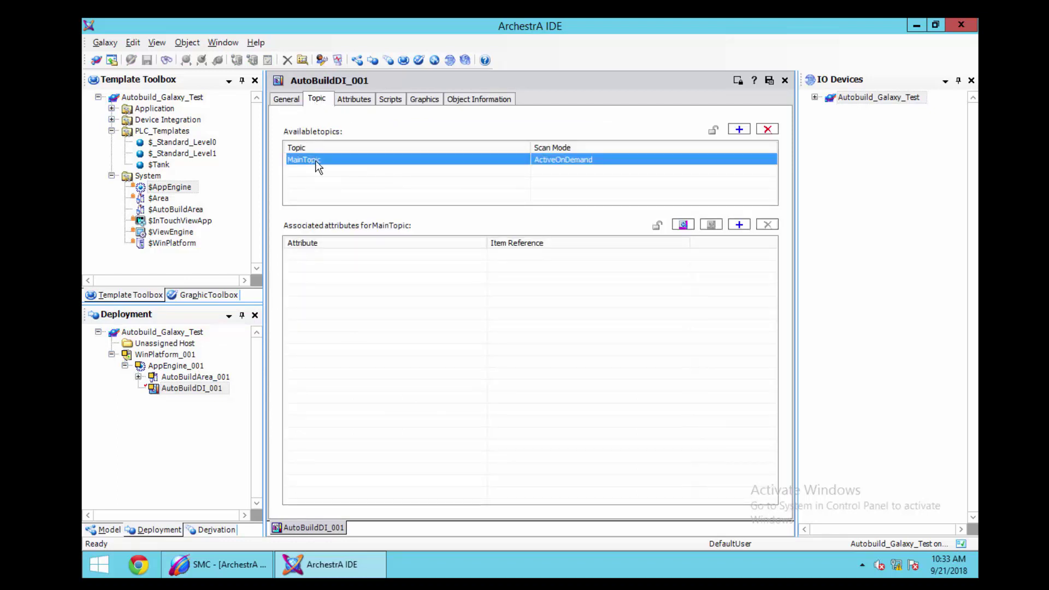
- Examine MainTopic under AutoBuildDI_001 in the IO Devices view, and close that view and the AutoBuildDI_001 editor
click(815, 98)
click(828, 120)
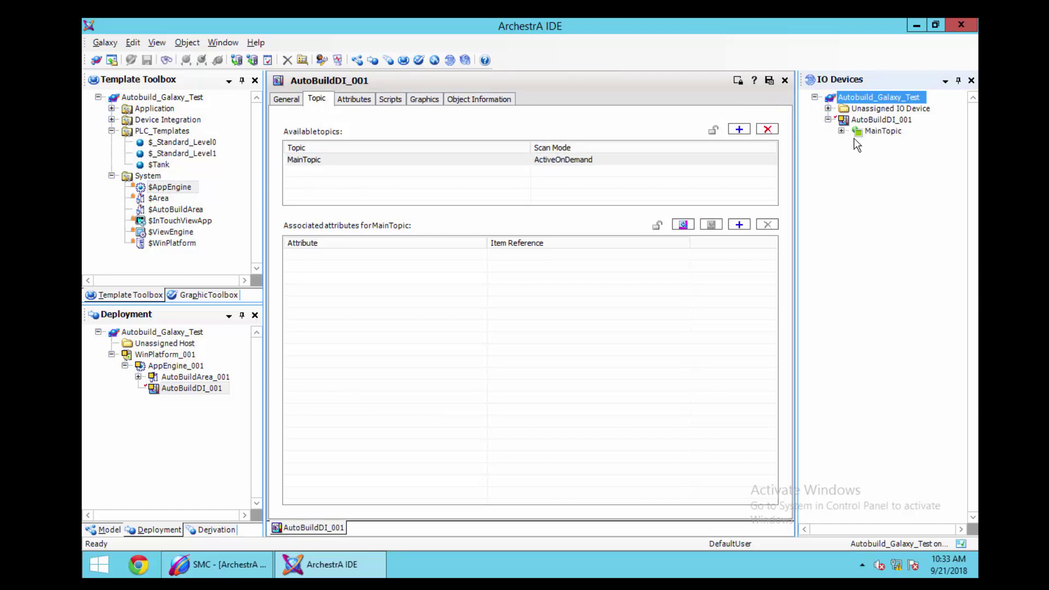
click(841, 131)
click(842, 97)
click(972, 81)
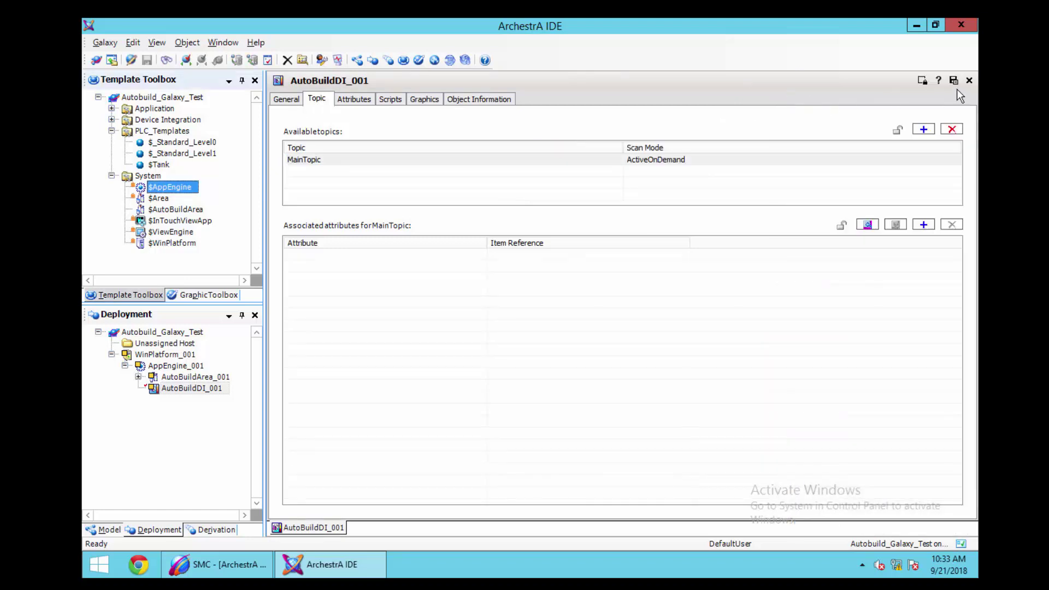
click(969, 81)
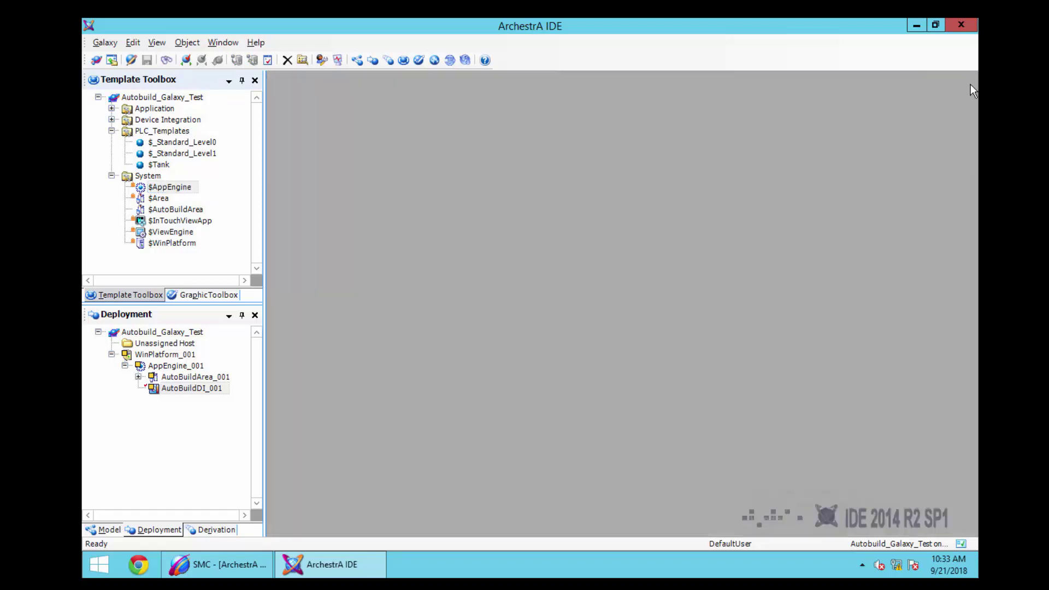
- Deploy WinPlatform_001 together with all its hosted objects, using Cascade Deploy and the On Scan initial state
drag(174, 356, 166, 366)
right_click(167, 366)
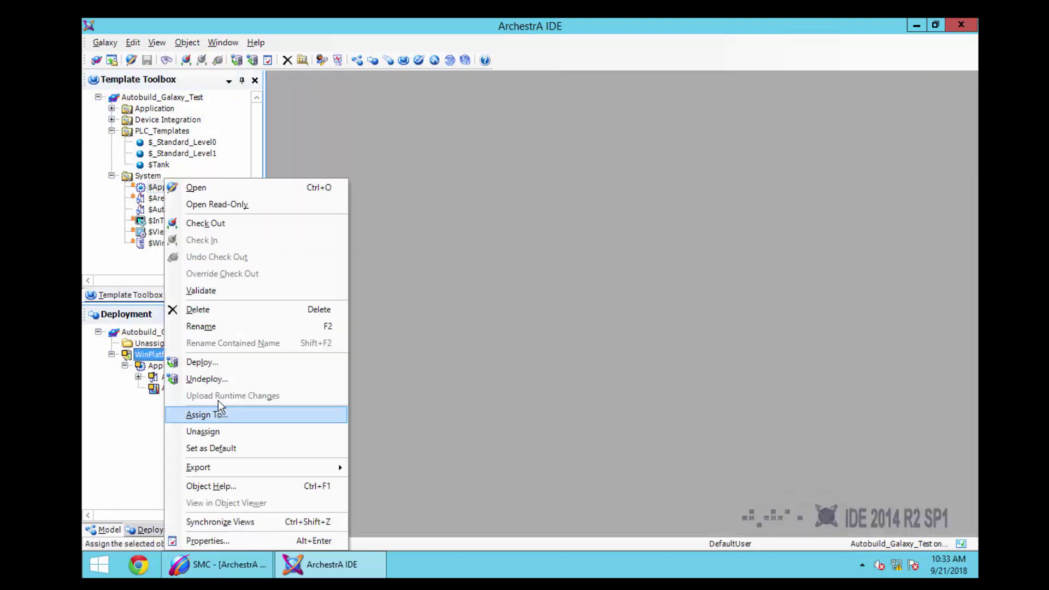
click(226, 360)
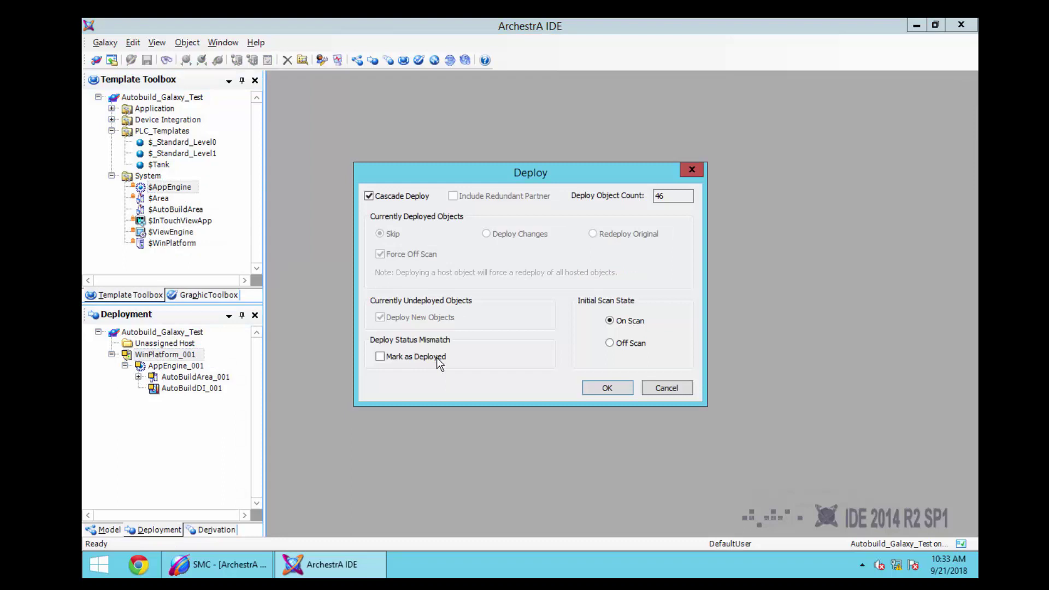
click(610, 391)
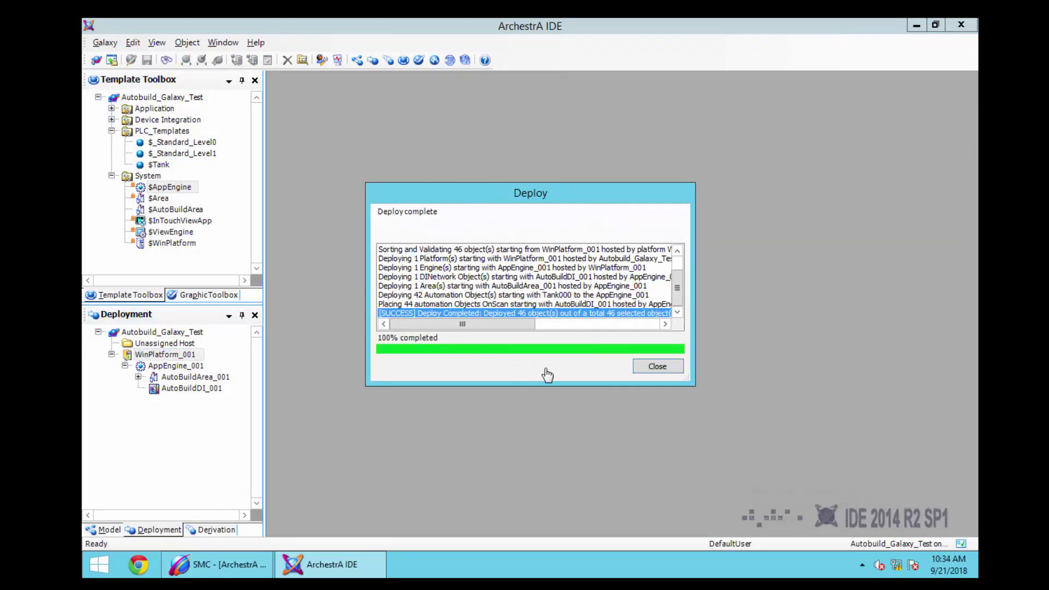
click(654, 367)
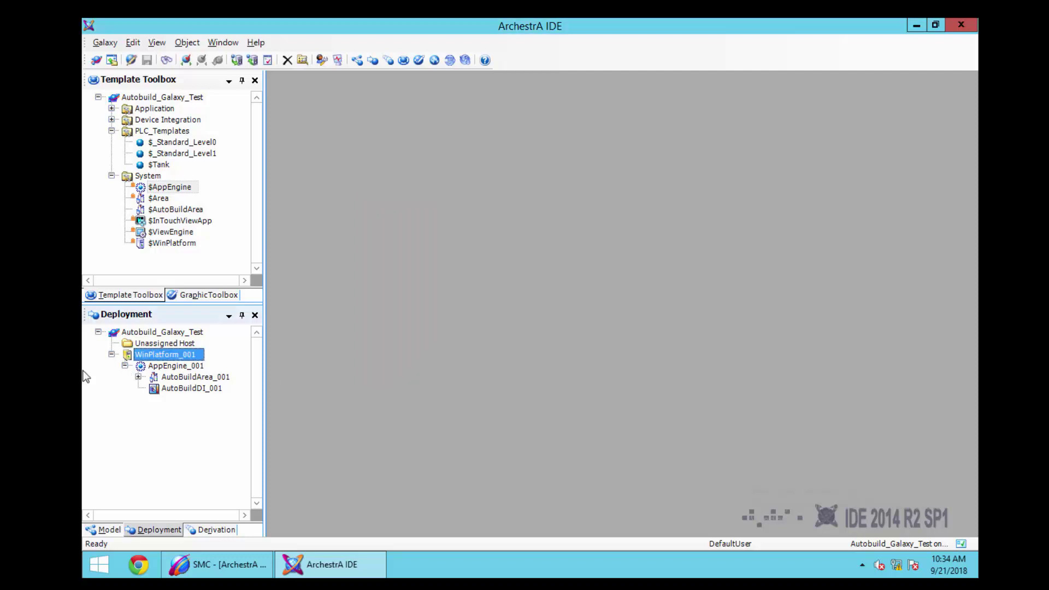
- Expand AutoBuildArea_001 in the Deployment view and view its Tank031 instance in Object Viewer
click(138, 377)
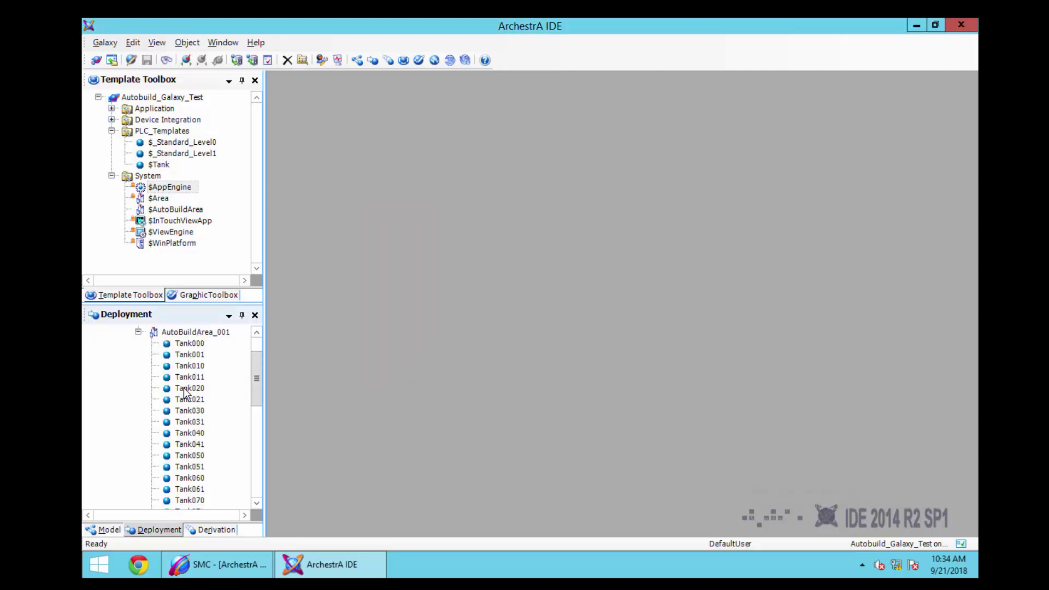
right_click(190, 424)
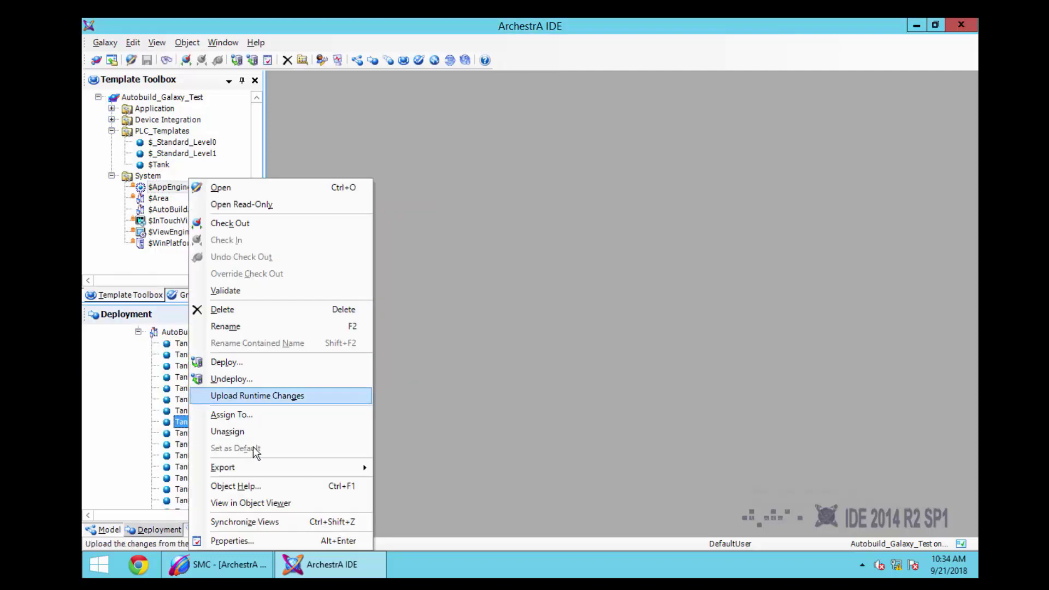
click(270, 506)
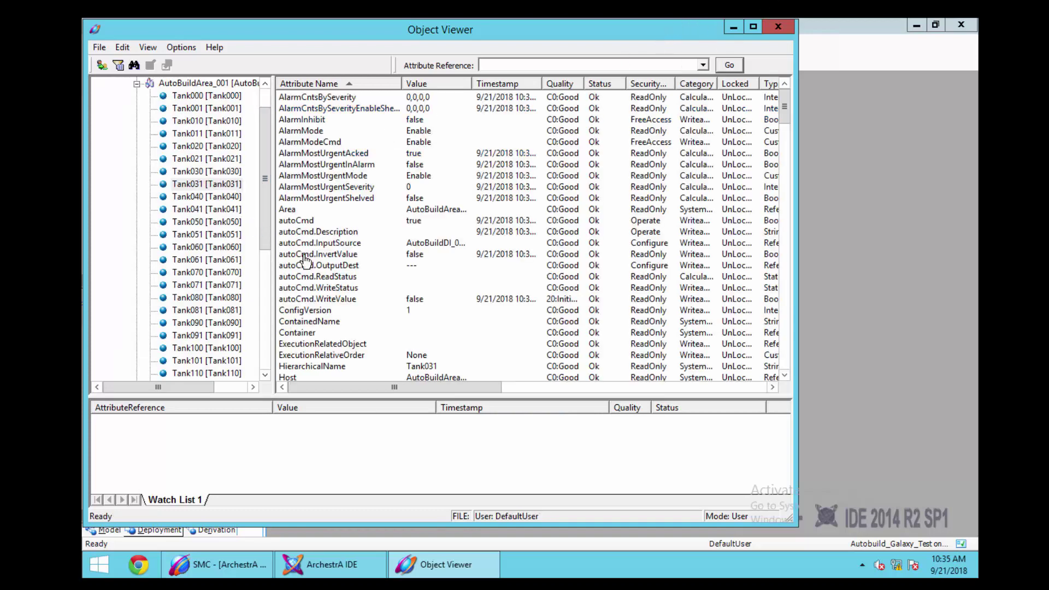
- Add the LIT01_PV attribute of Tank031 to the watch list
click(306, 355)
scroll(362, 306, down, 5)
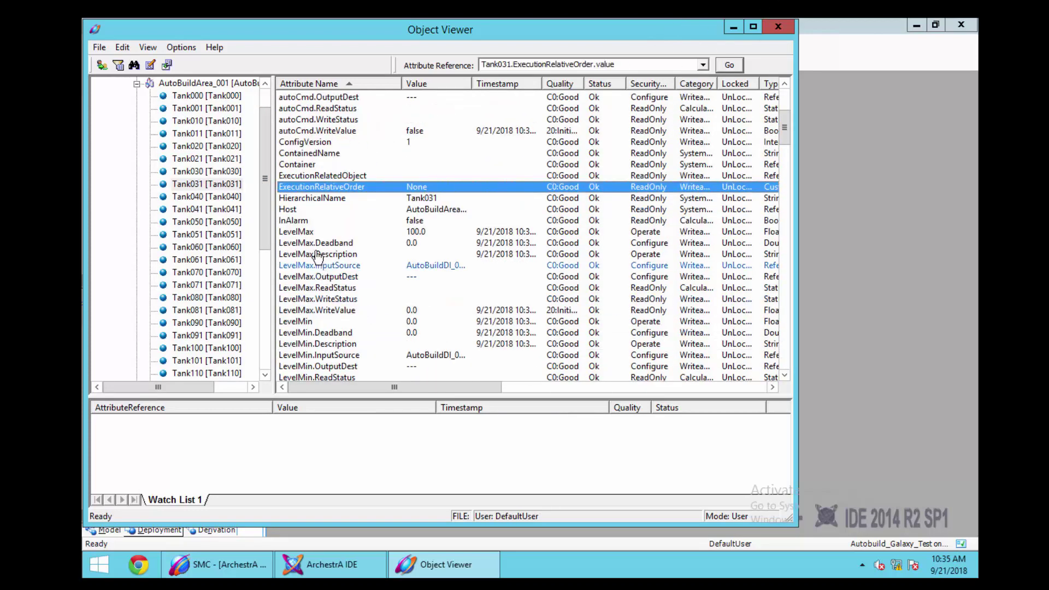
scroll(323, 306, down, 3)
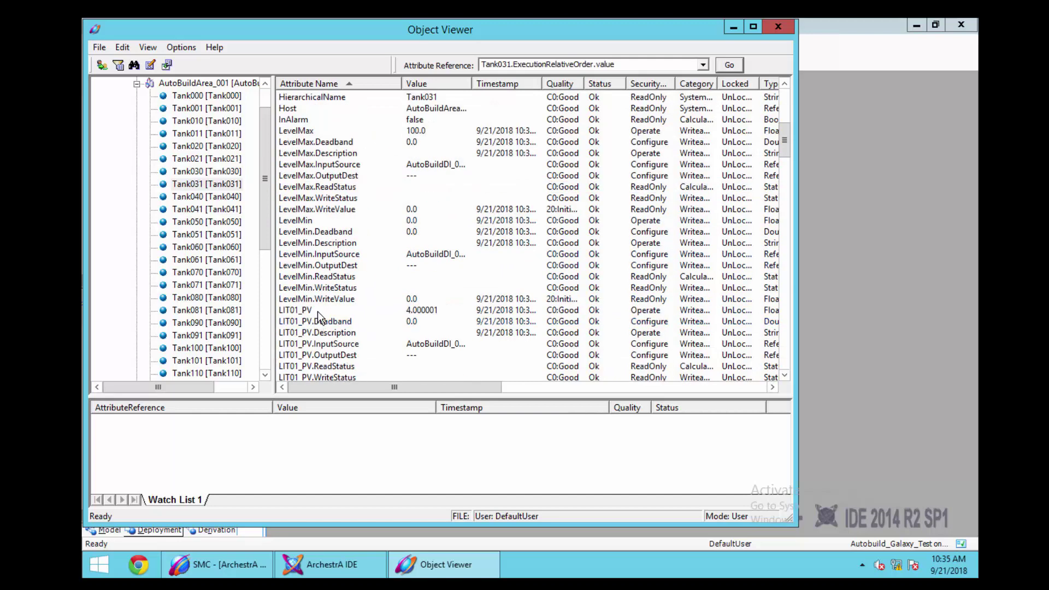
click(317, 311)
right_click(317, 311)
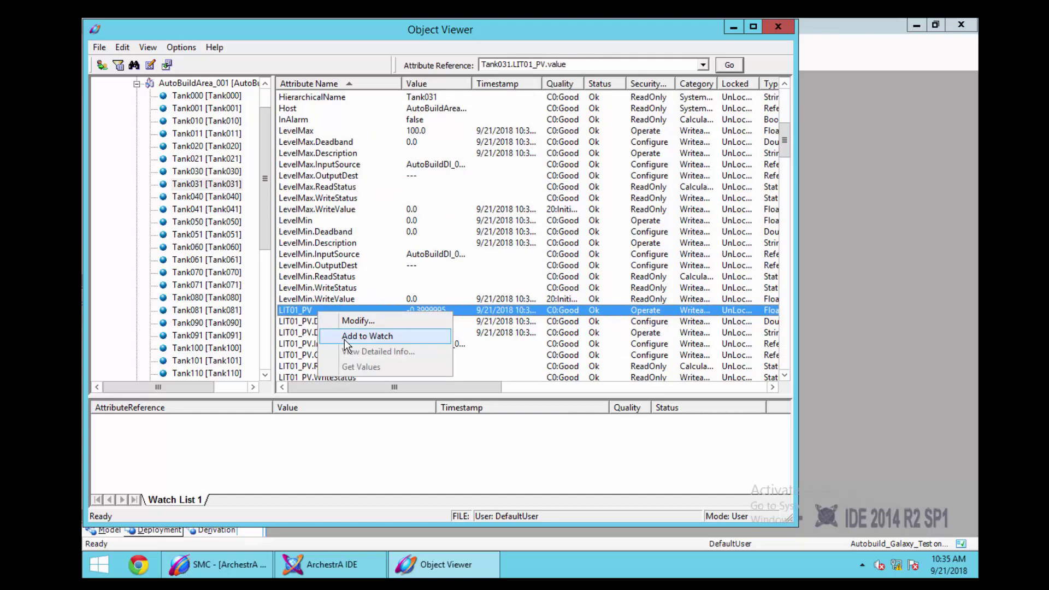
click(339, 333)
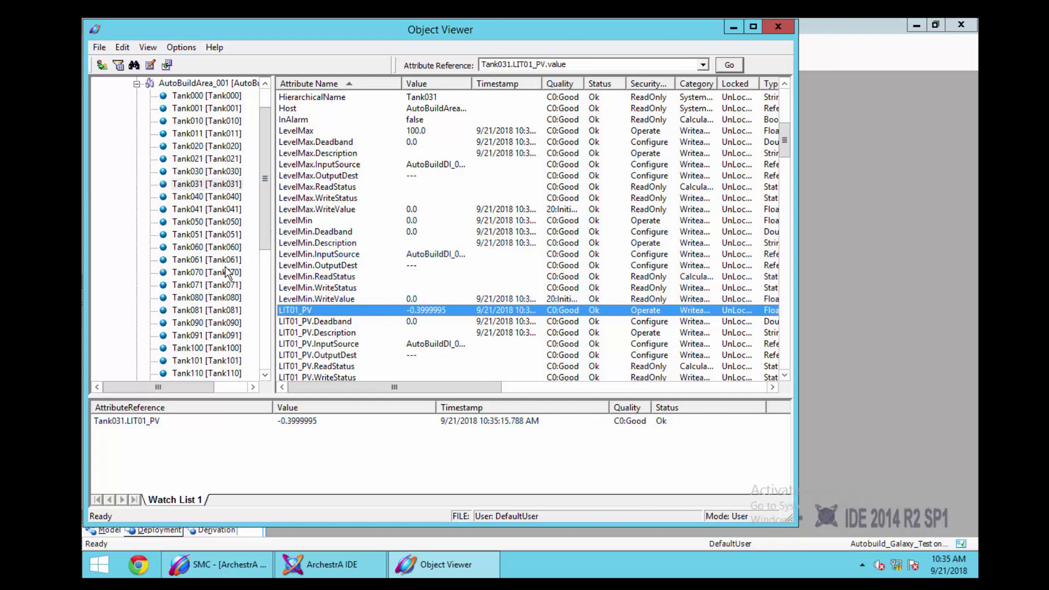
- Display the attributes of Tank061 and add its LIT01_PV attribute to the watch list
click(194, 259)
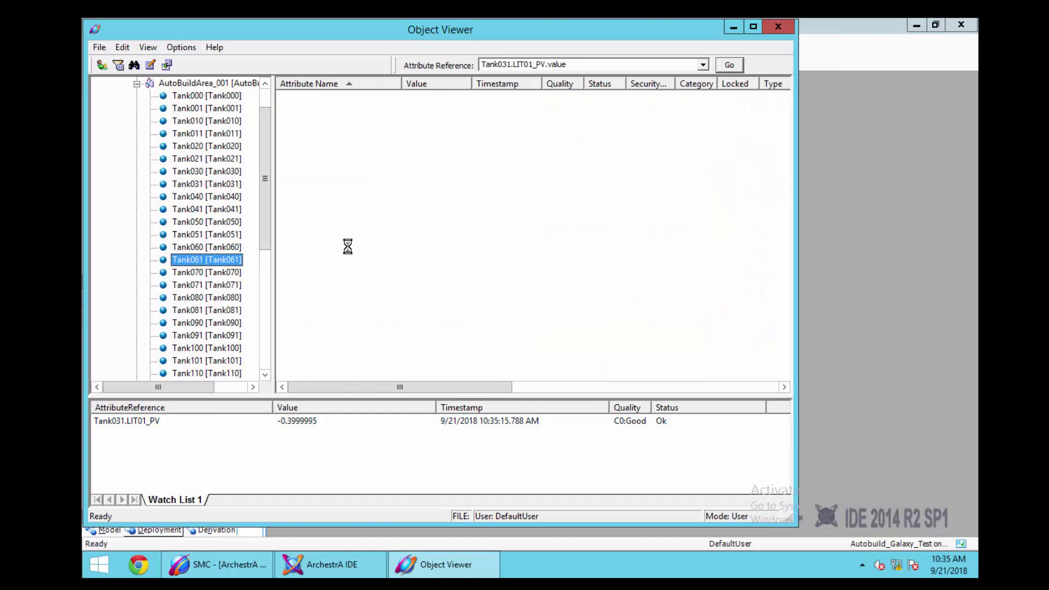
click(313, 334)
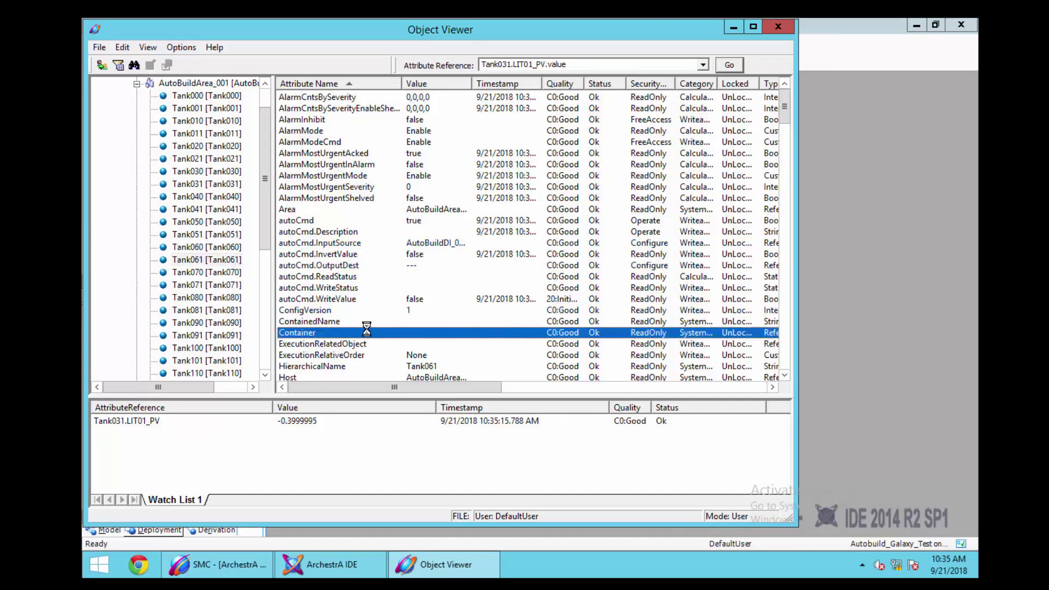
scroll(334, 309, down, 8)
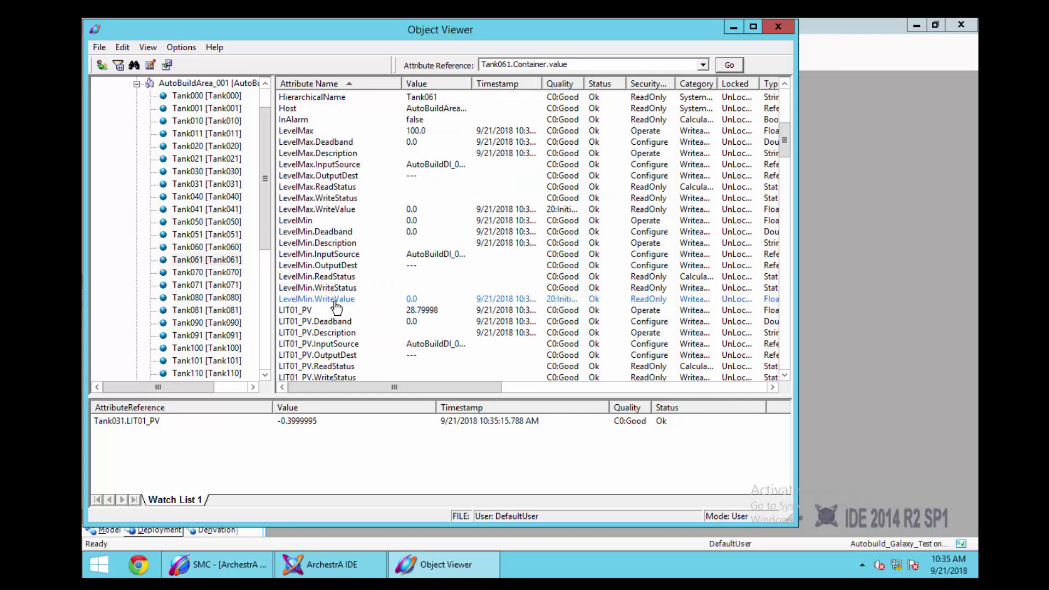
click(298, 311)
right_click(298, 310)
click(322, 336)
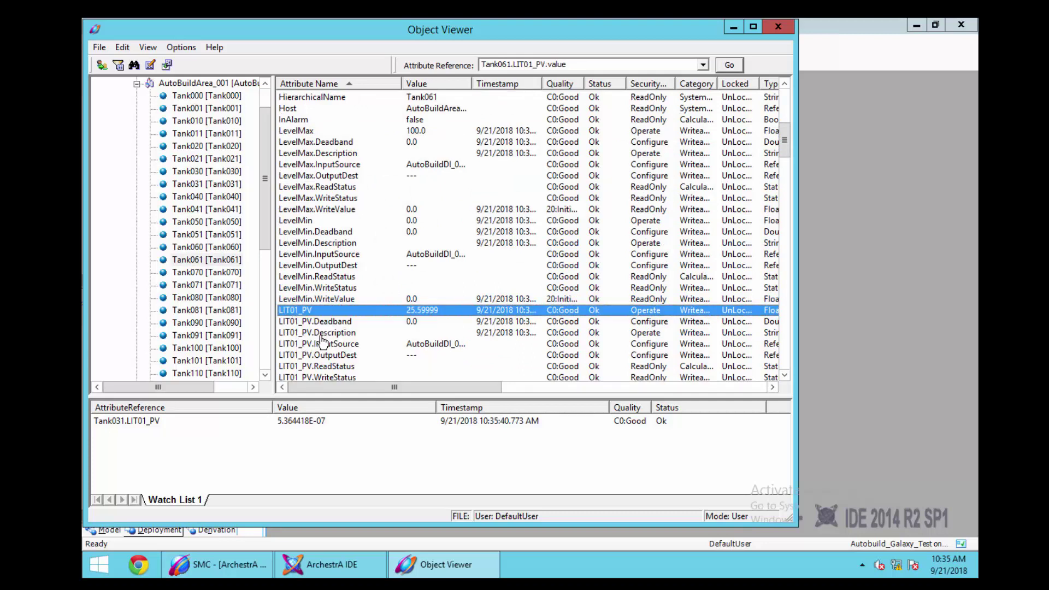